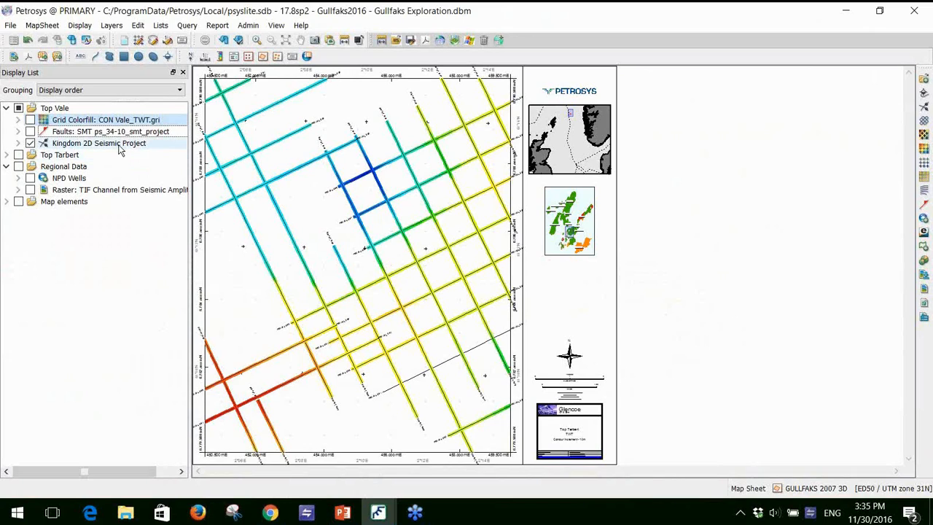
Step: Show the SMT ps_34-10_smt_project faults and the Vale_TWT.gri grid colorfill on the map
click(30, 131)
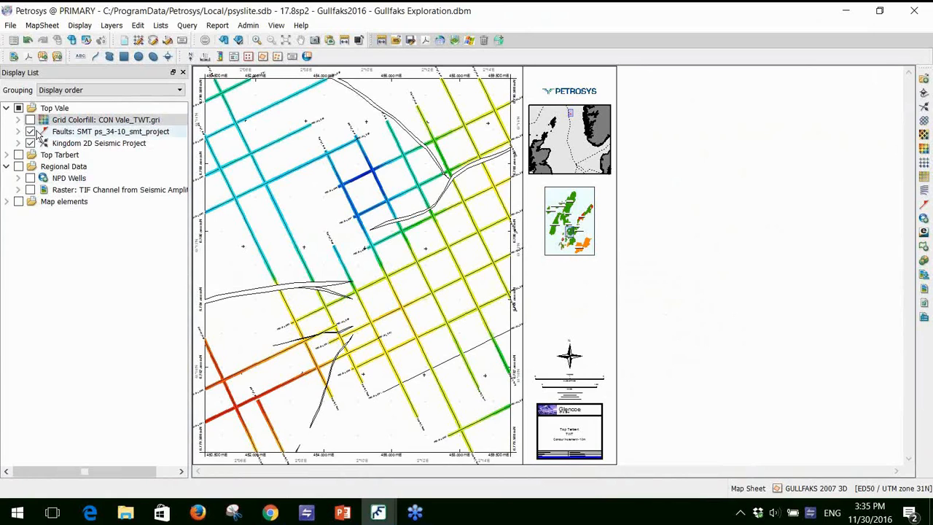
click(29, 120)
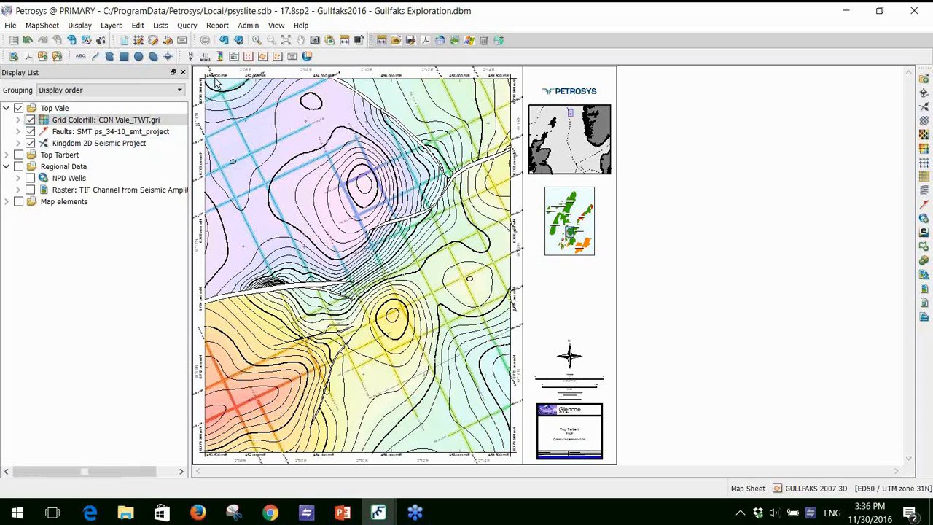
Step: Examine the long Vale fault polygon and the smaller branch fault that overlaps its lower edge
click(255, 42)
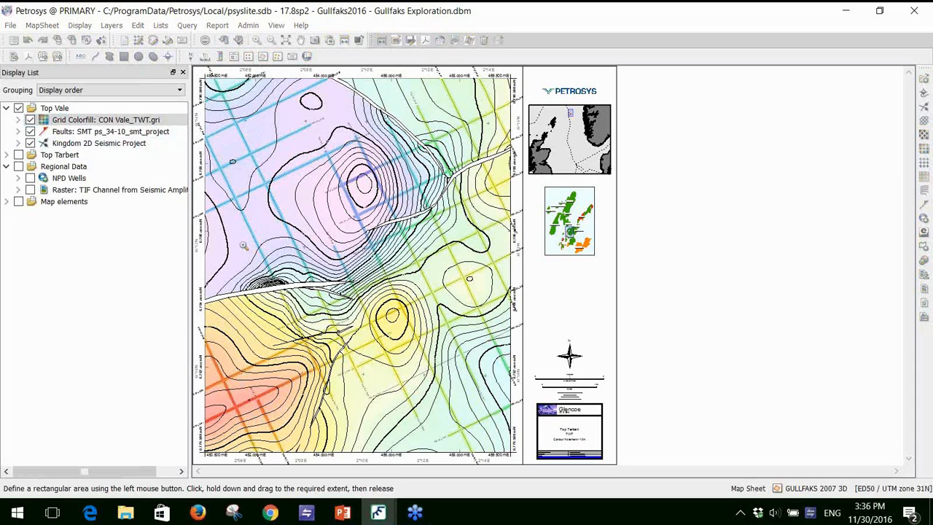
drag(244, 246, 368, 321)
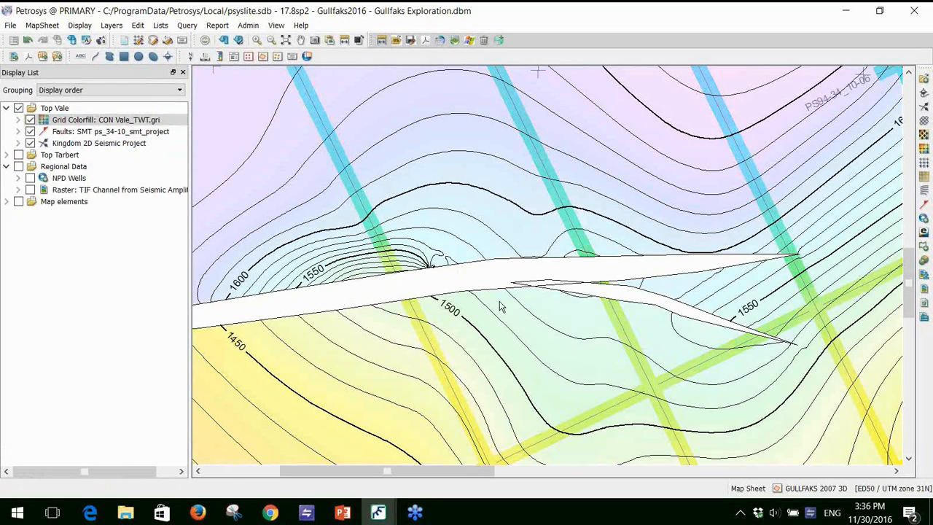
click(494, 294)
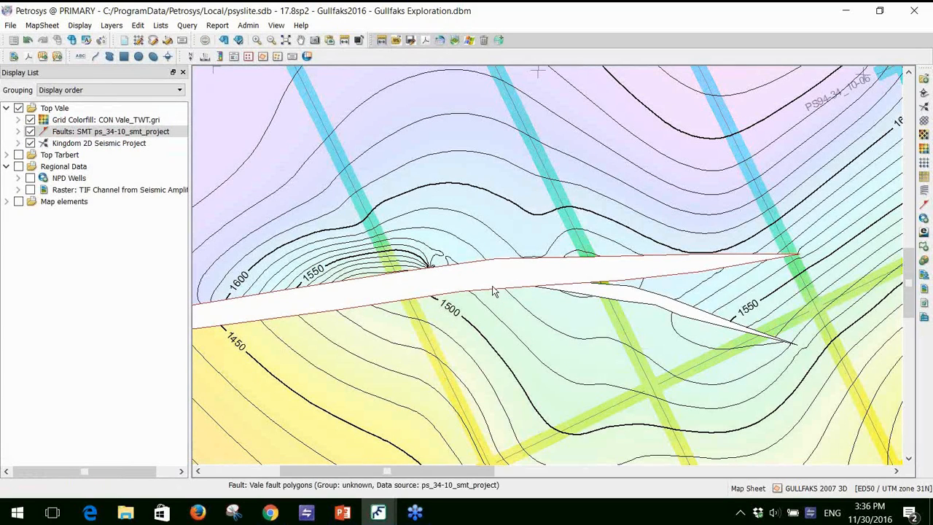
click(595, 302)
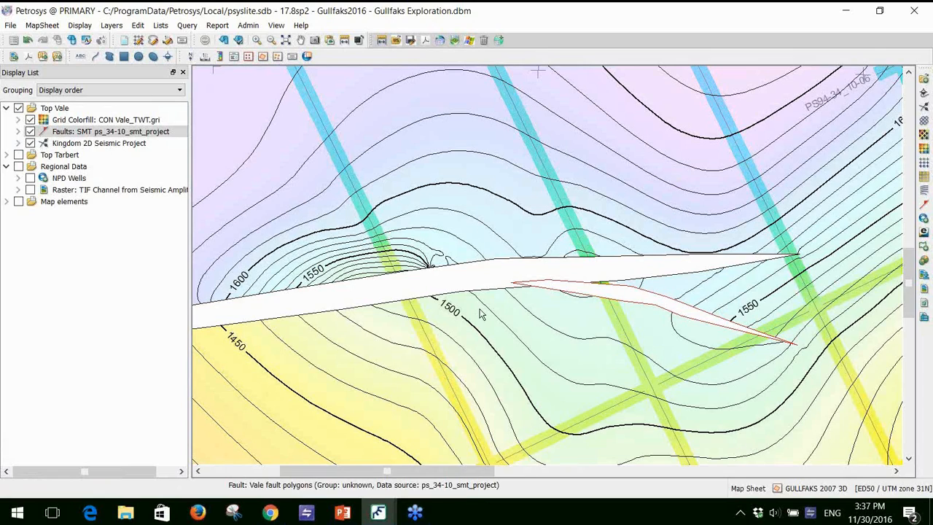
Step: Open the Vale_TWT grid for editing from its contours beside the long fault
click(405, 262)
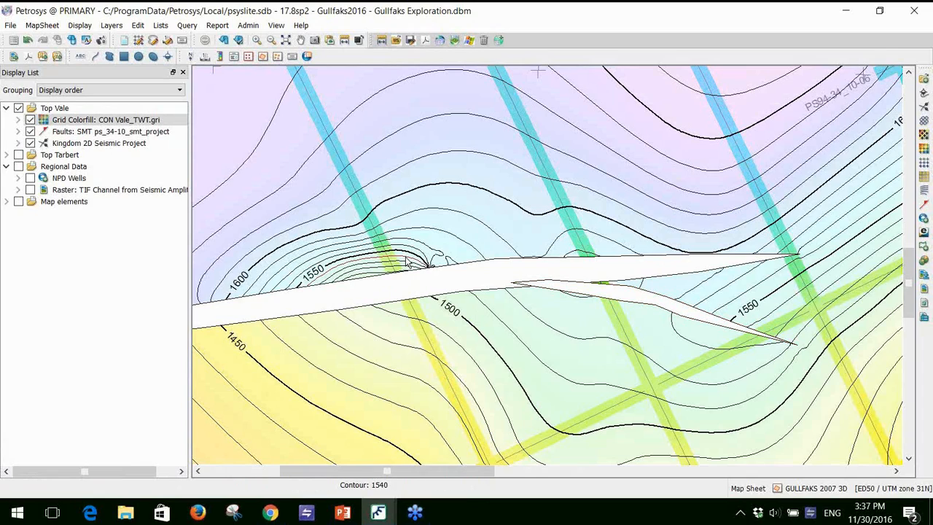
right_click(407, 261)
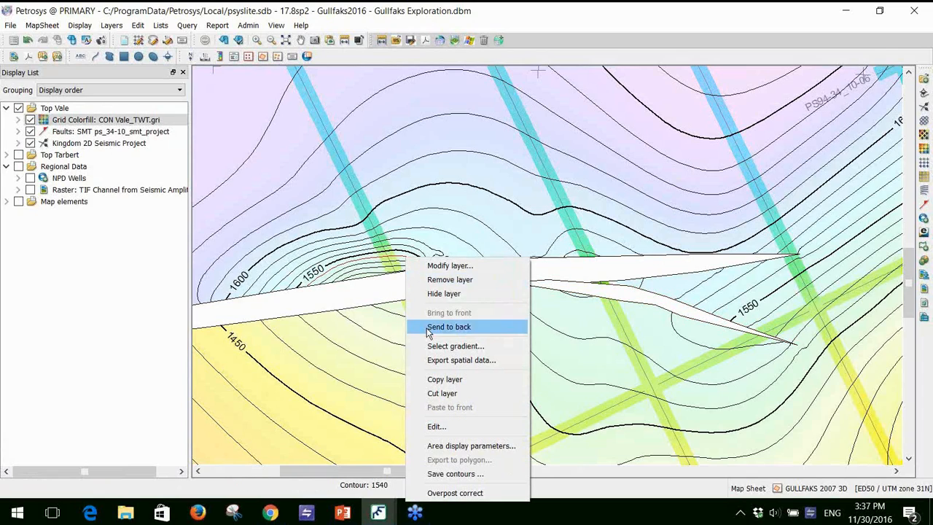
click(435, 426)
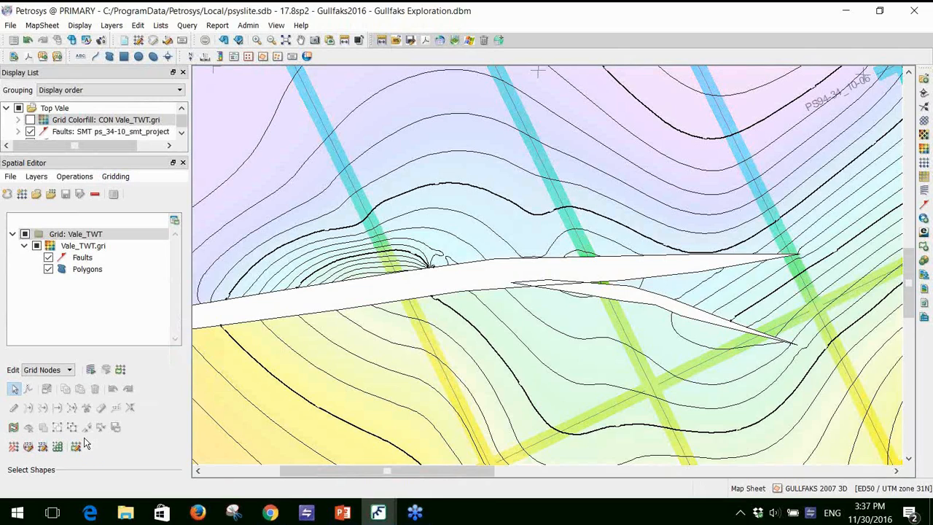
Step: Turn off computing the grid within faults in the Vale_TWT.gri grid definition
click(95, 249)
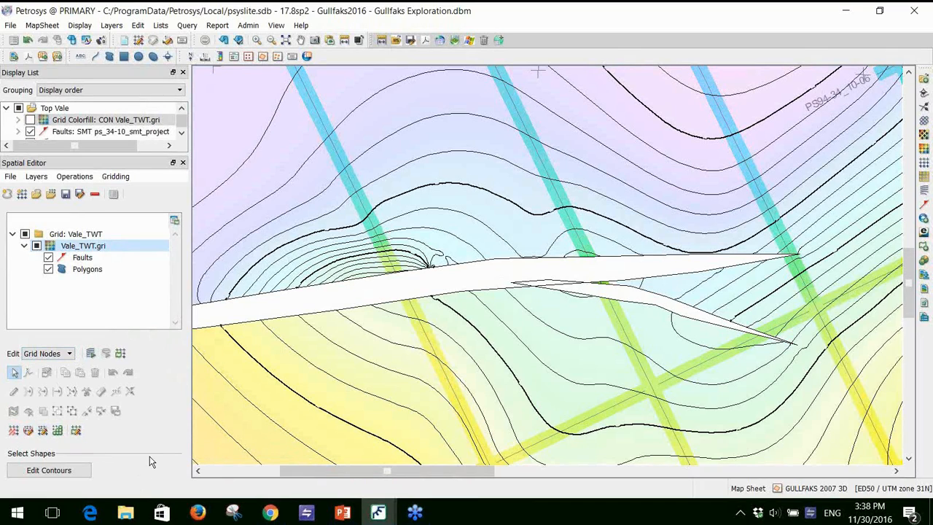
right_click(89, 248)
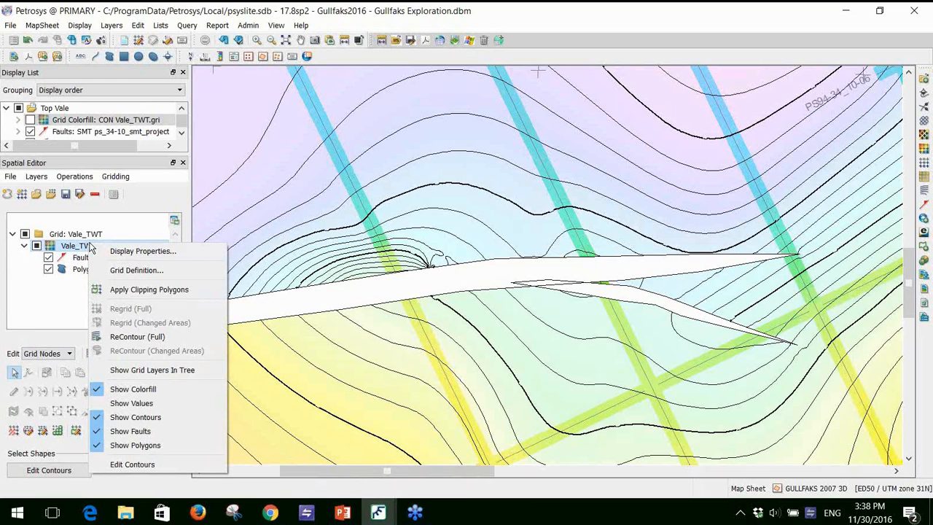
click(121, 270)
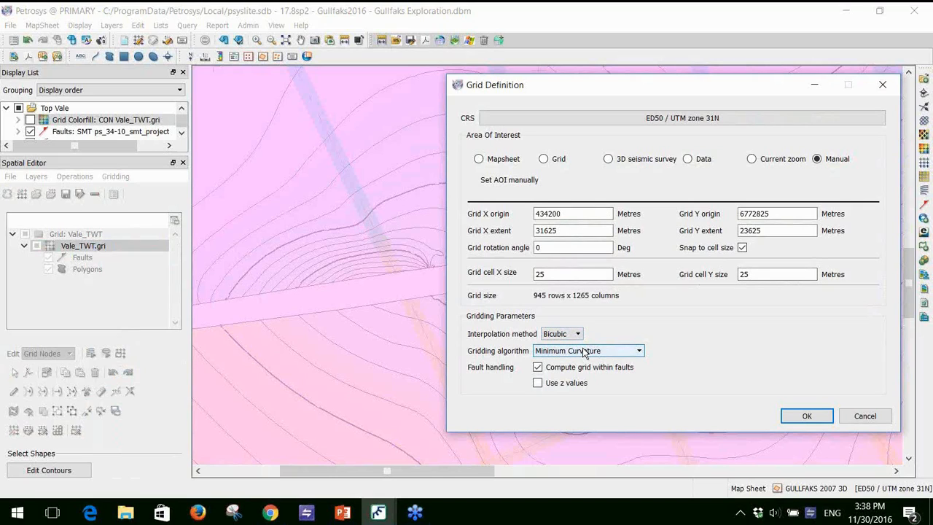
click(539, 368)
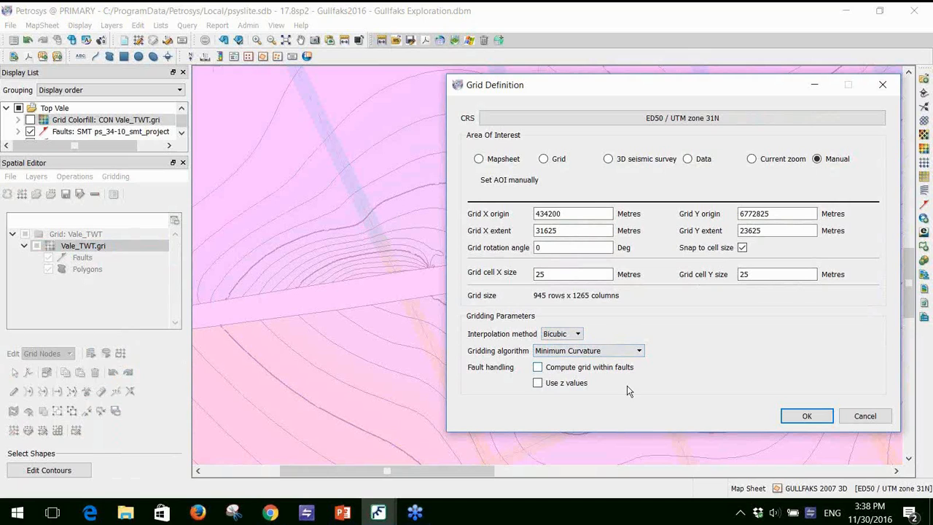
click(808, 416)
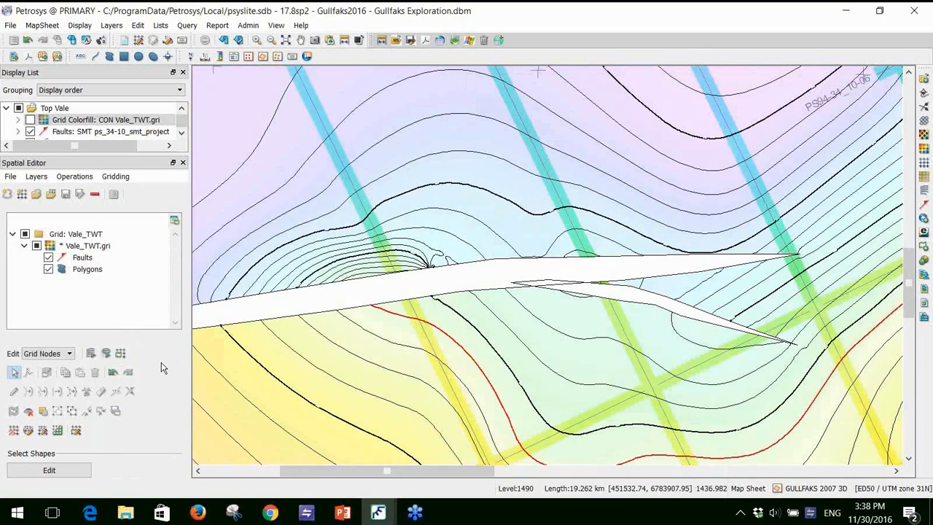
Step: Switch the Vale_TWT grid from grid node editing to contour editing
click(64, 354)
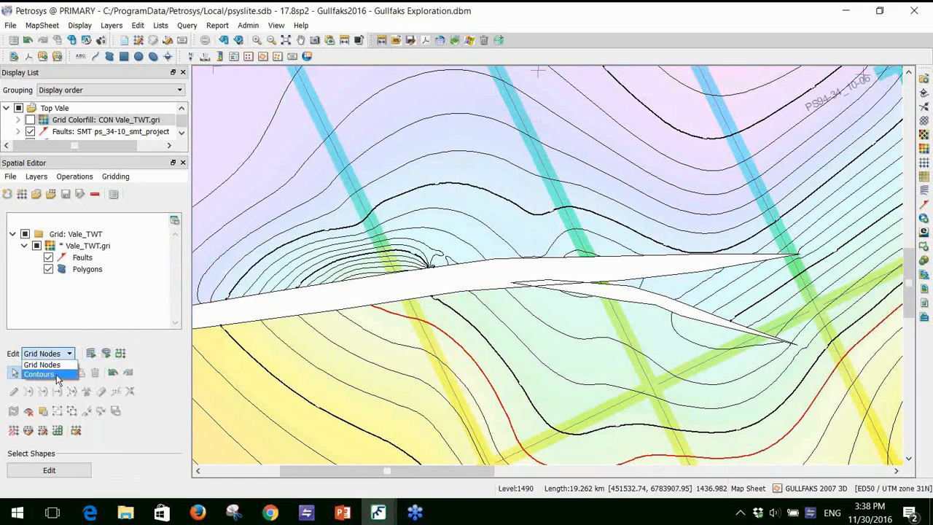
click(59, 377)
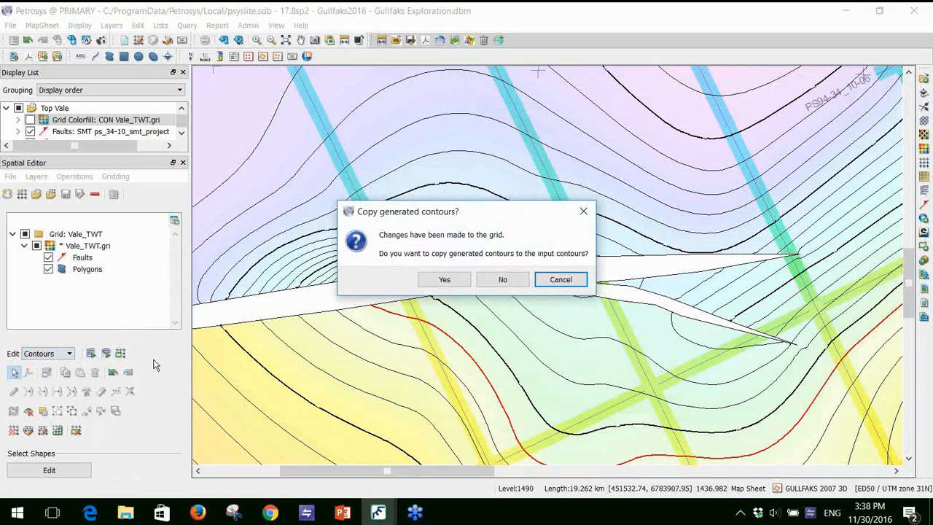
click(492, 284)
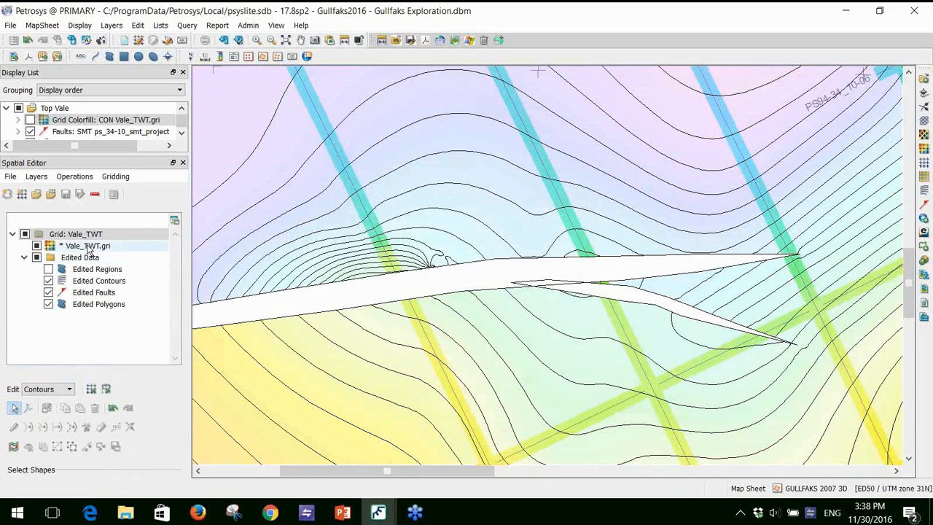
Step: In Edited Faults, select the long main fault and slightly shift its lower-edge vertex T 1481, then return to shape selection
click(102, 282)
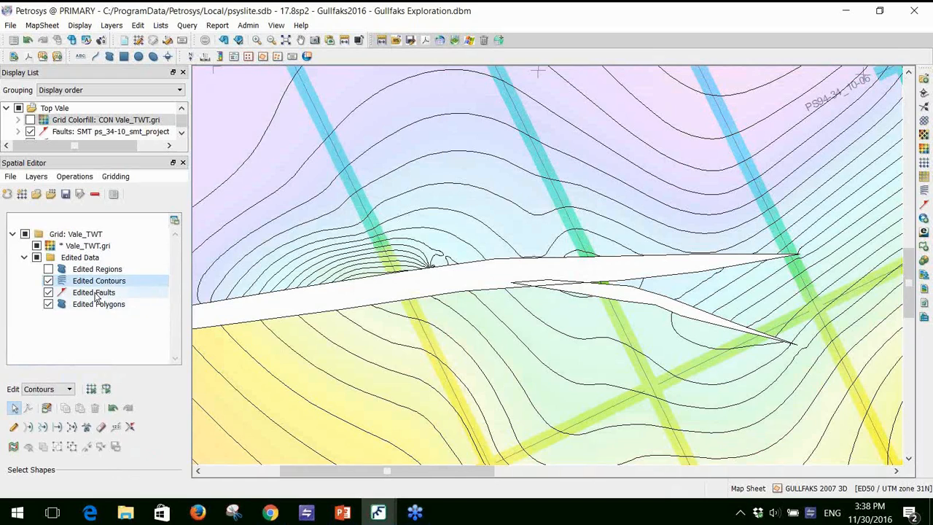
click(99, 306)
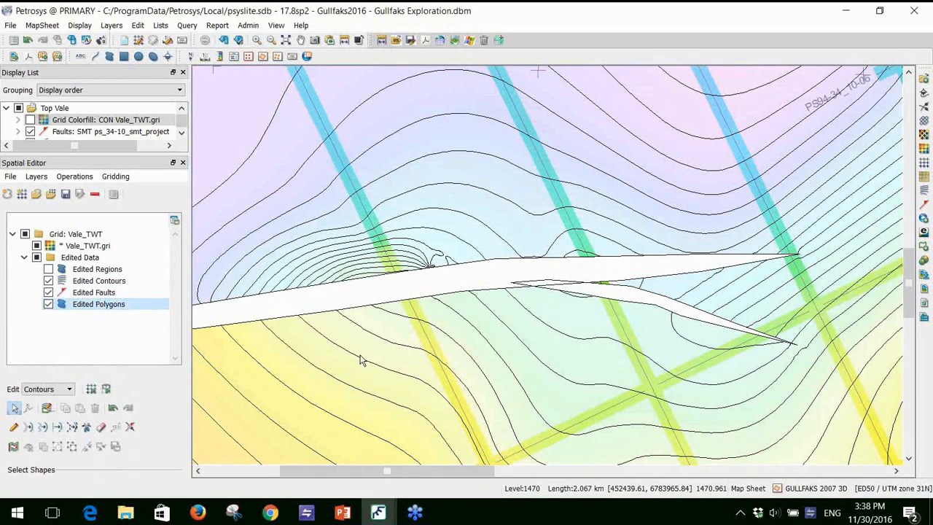
click(109, 293)
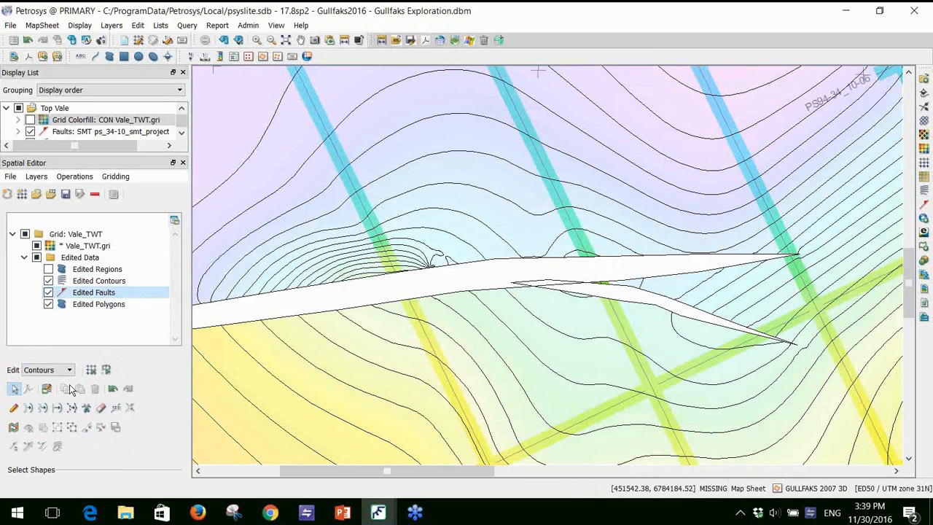
click(483, 290)
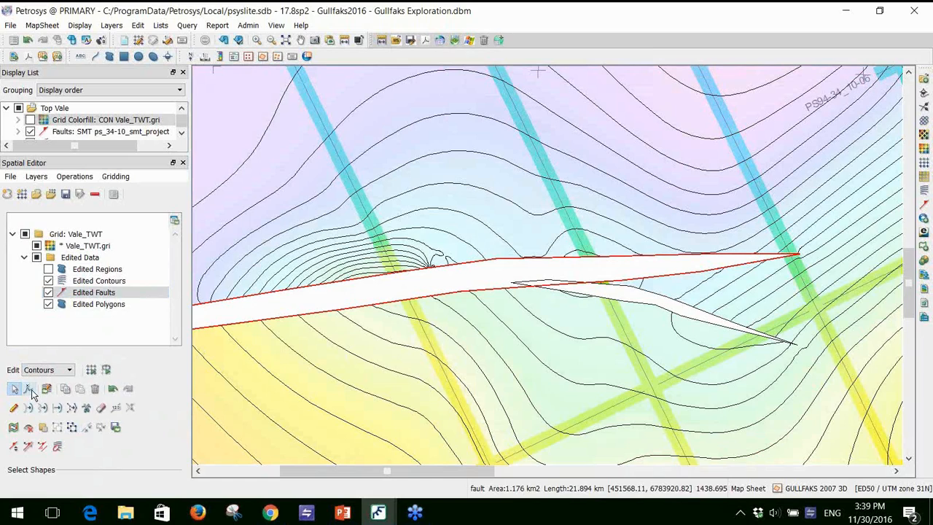
click(29, 390)
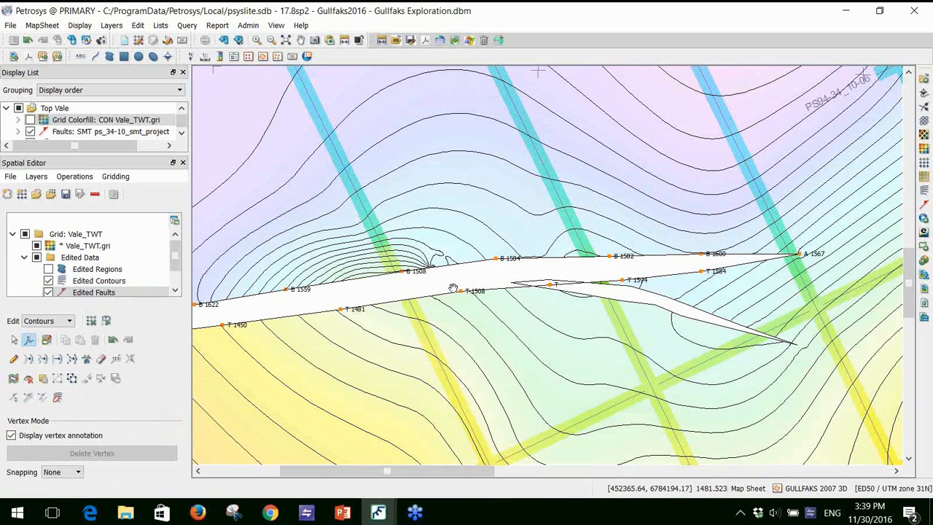
drag(340, 309, 341, 309)
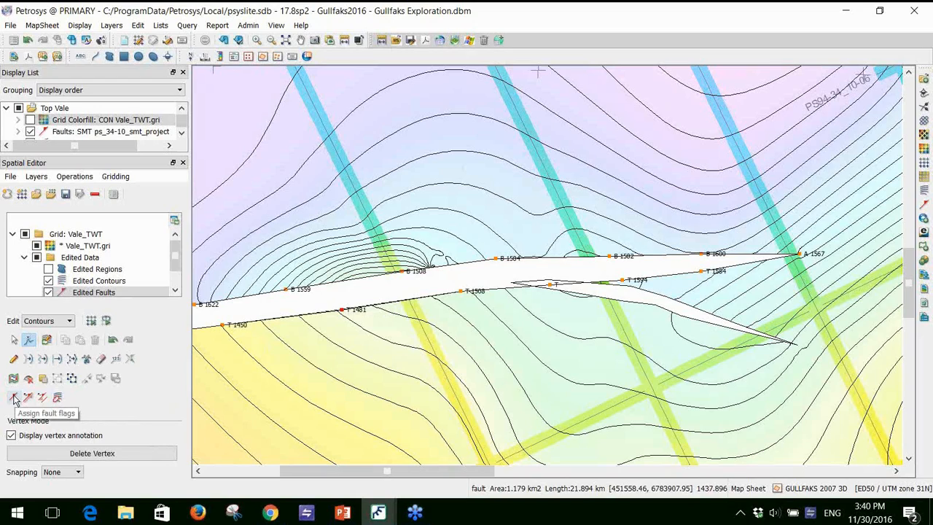
click(13, 341)
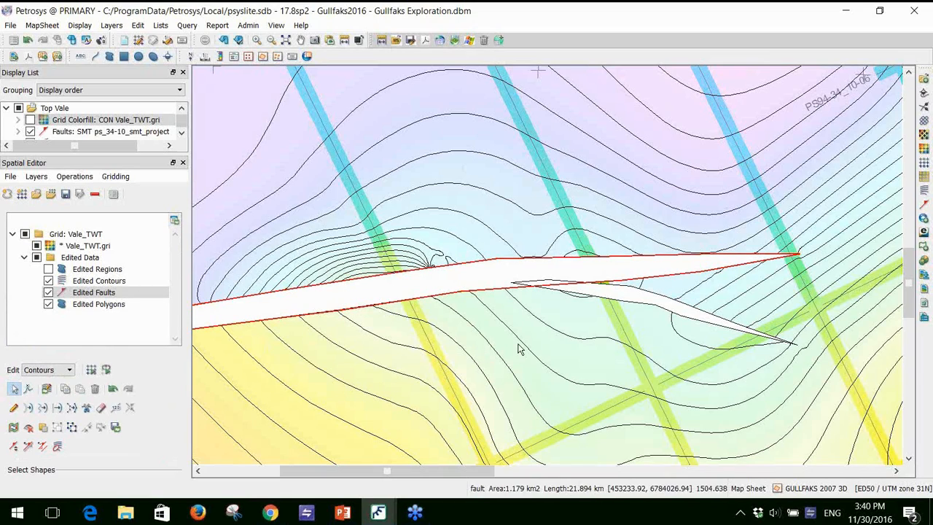
Step: Erase the overlapping outlines where the main and branch faults meet using a smaller erase circle, and hide the SMT faults layer
click(101, 408)
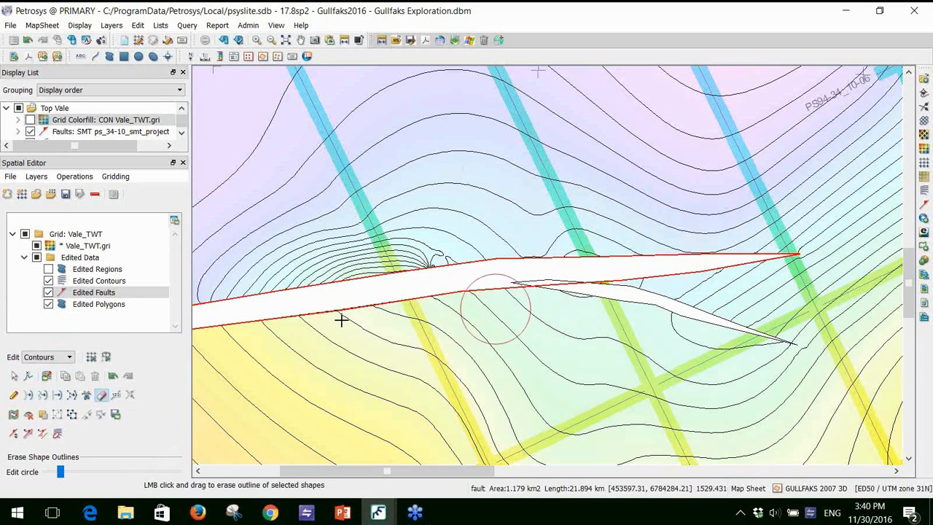
drag(59, 473, 56, 473)
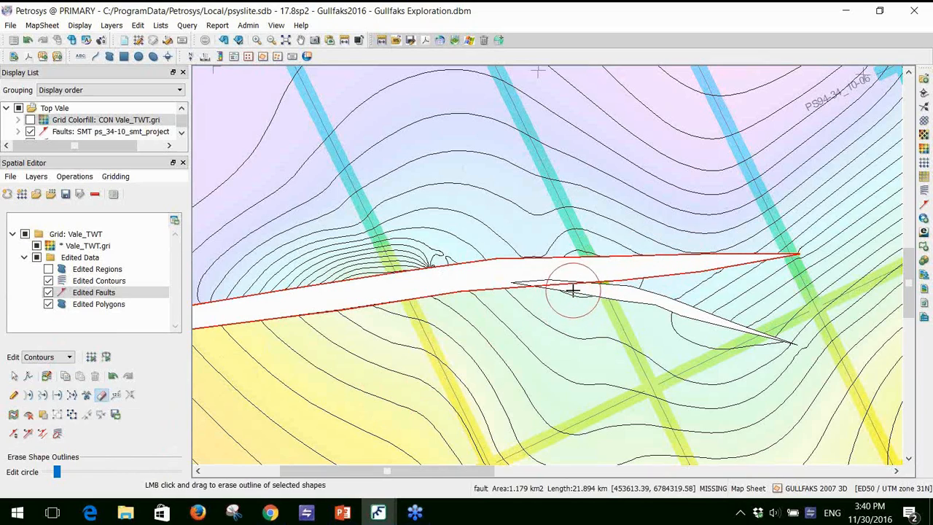
drag(573, 287, 566, 292)
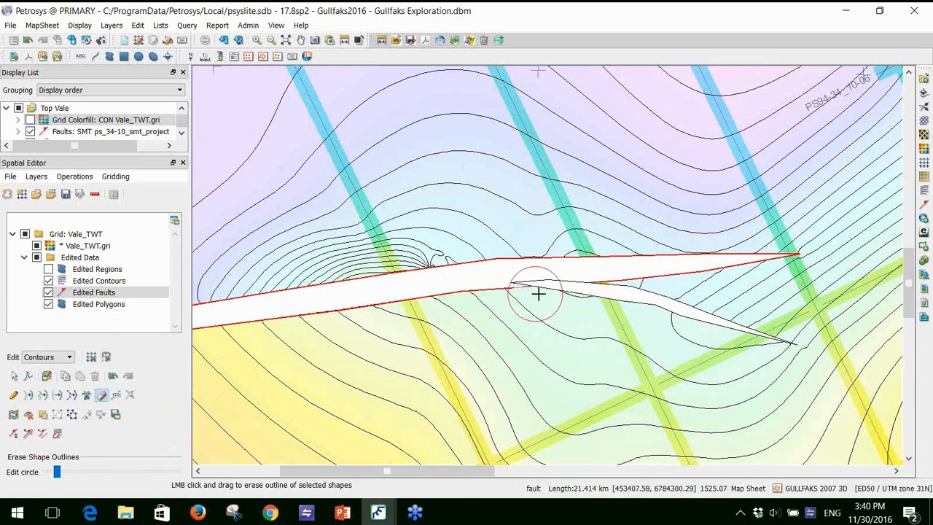
key(Escape)
click(575, 293)
mouse_move(520, 291)
mouse_down()
mouse_move(585, 296)
mouse_move(578, 304)
mouse_up()
key(Escape)
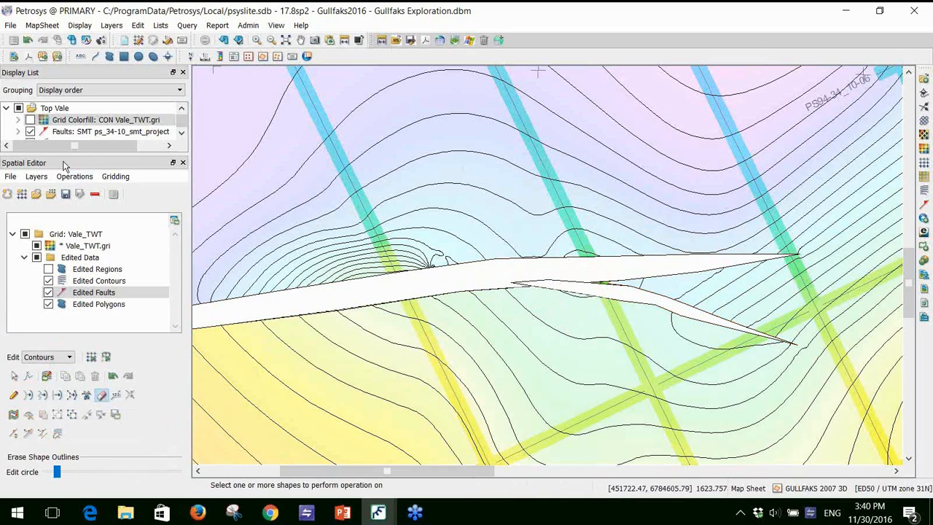
click(30, 132)
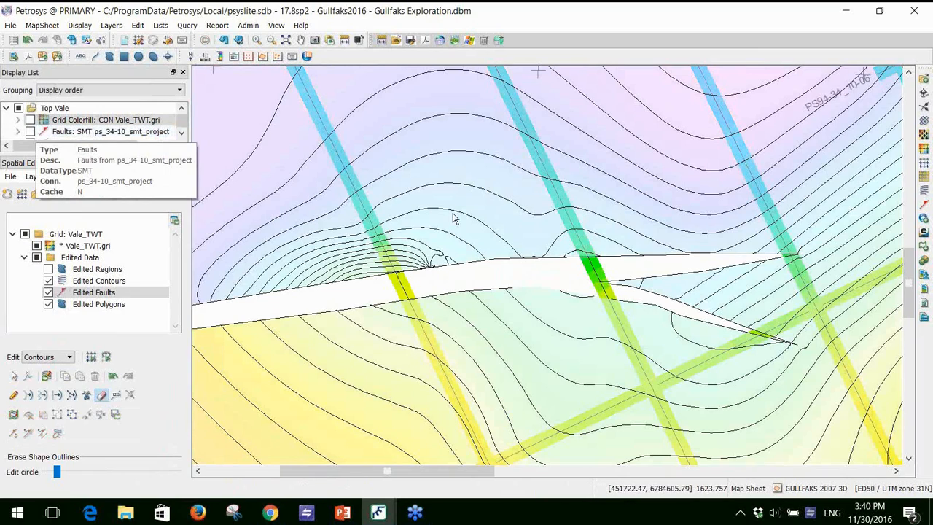
Step: Trace polylines across the erased gaps to join the main and branch faults into one continuous outline
click(14, 395)
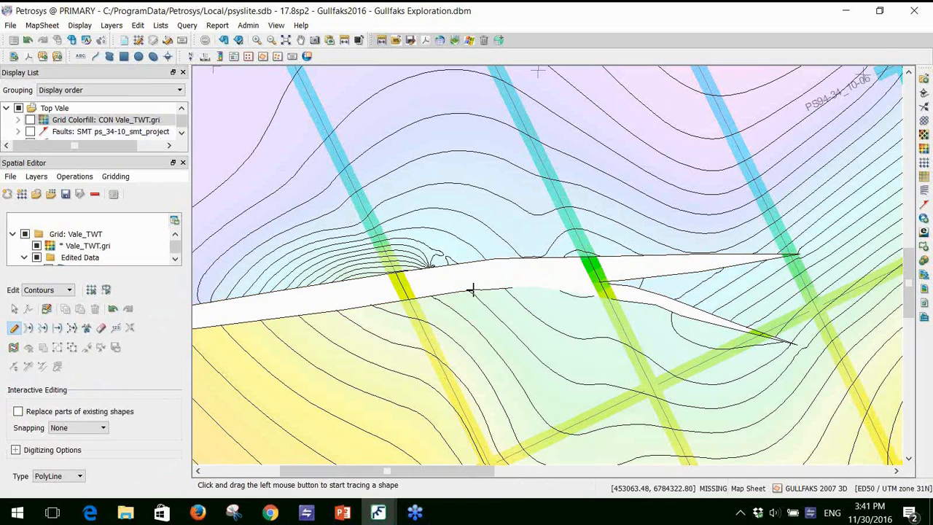
click(512, 289)
click(543, 288)
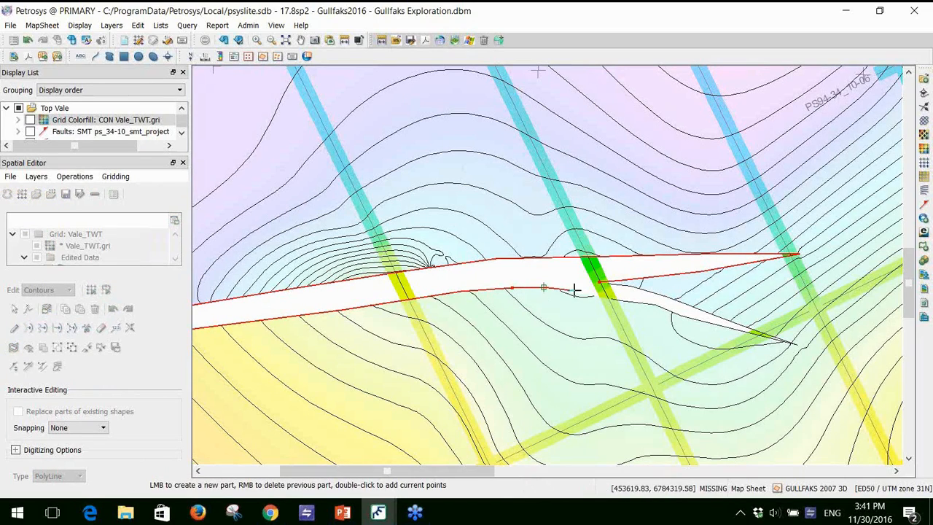
click(574, 292)
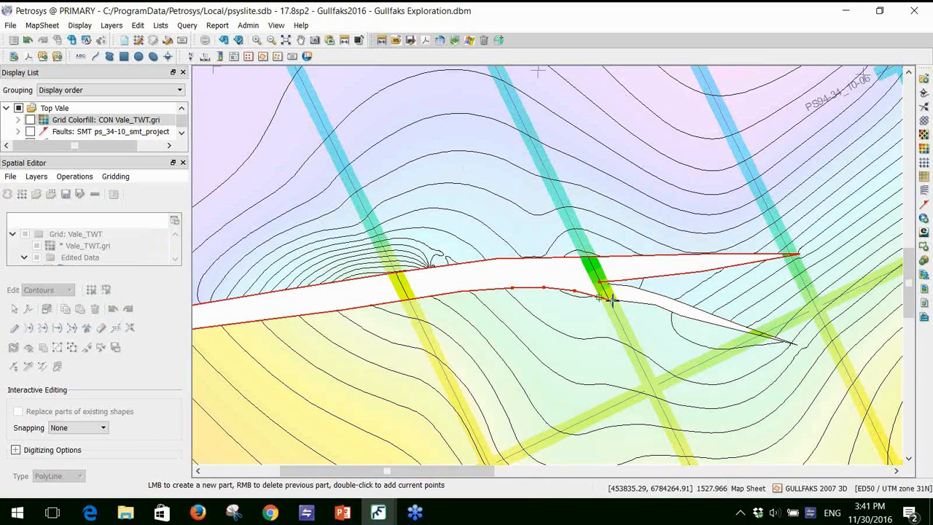
double_click(610, 299)
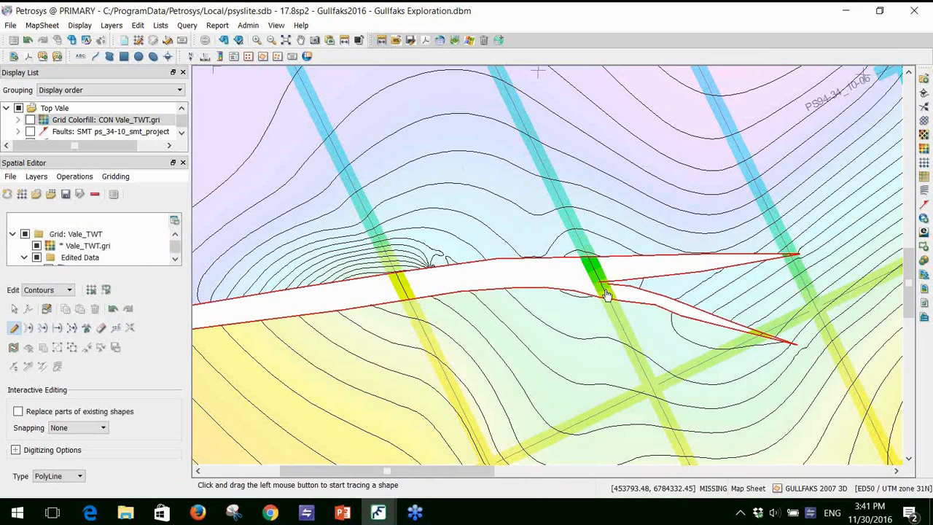
click(609, 290)
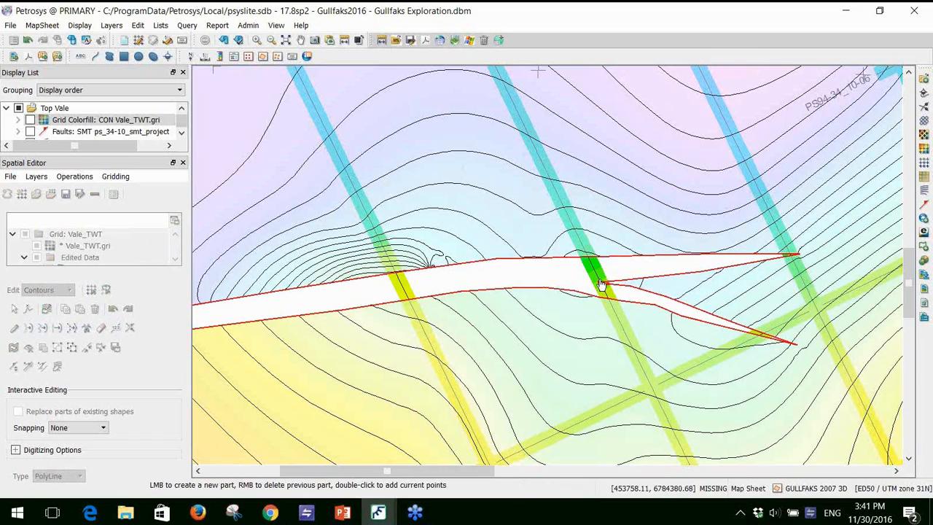
double_click(609, 303)
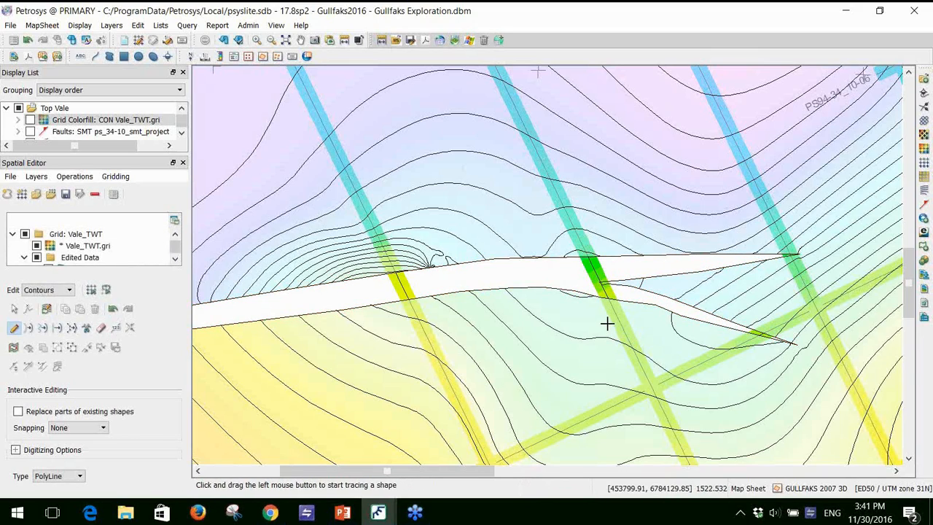
Step: Select the joined fault to check its outline, and in Edited Contours delete the tightly bunched contours above the main fault
click(14, 308)
click(609, 296)
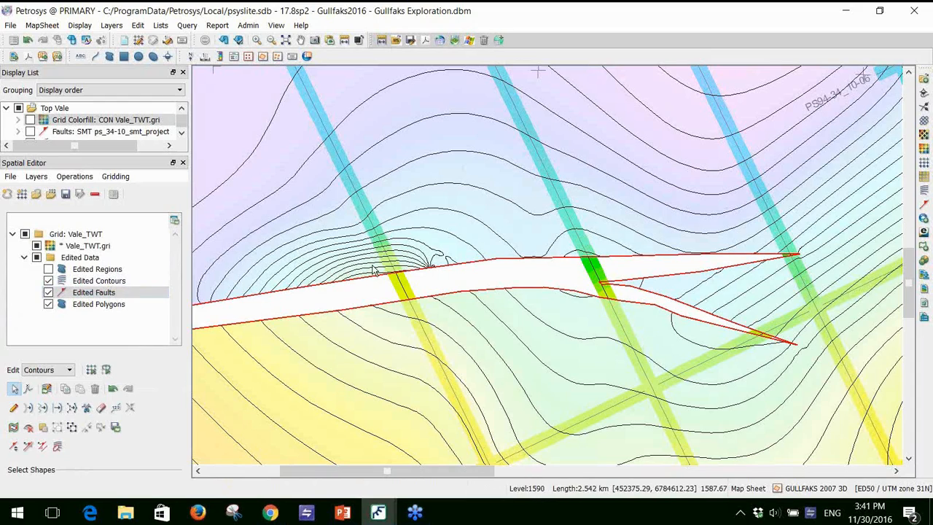
click(87, 282)
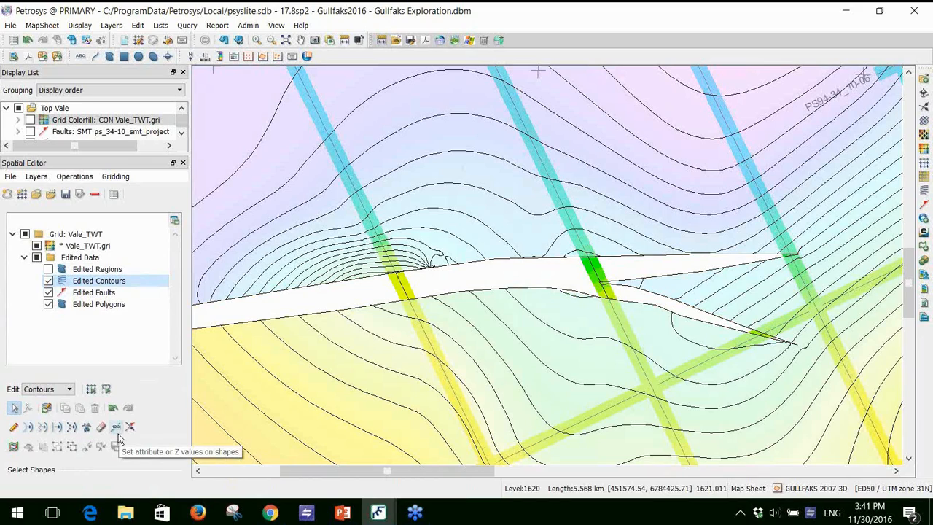
drag(469, 276, 347, 246)
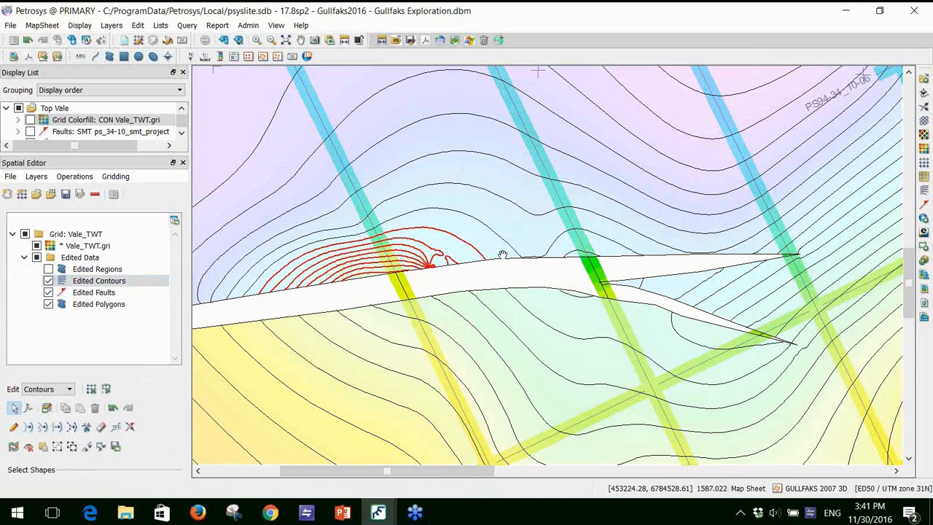
click(95, 409)
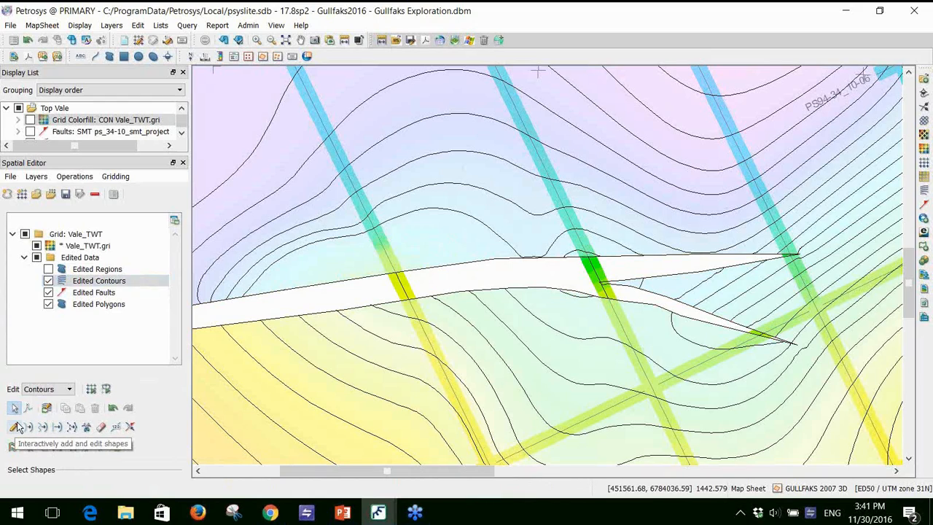
Step: Check the level of the contour bordering the cleared area, and trace a jagged new contour beneath it, just above the main fault
click(411, 212)
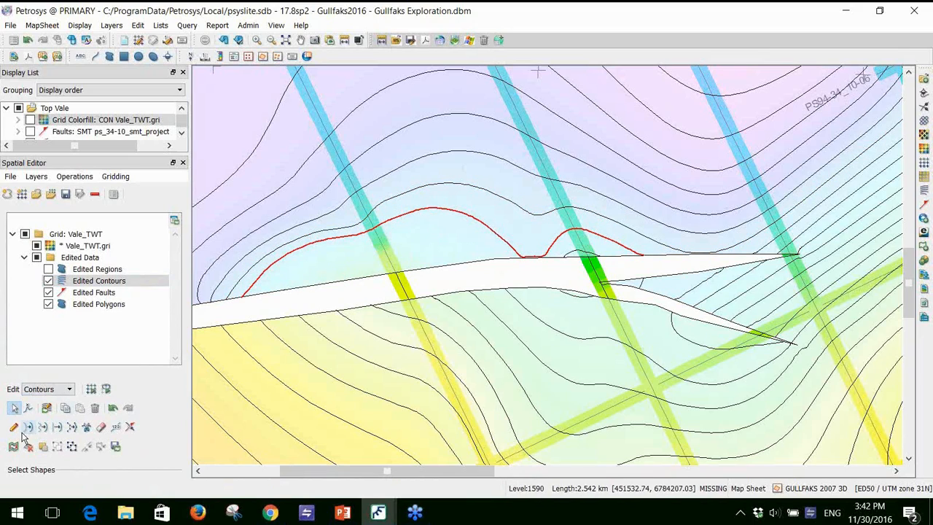
click(14, 426)
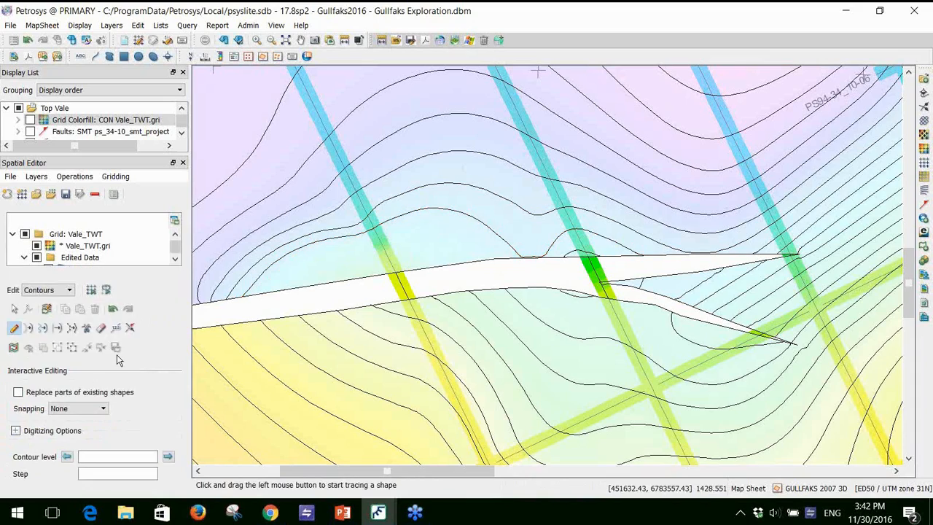
click(291, 283)
click(319, 262)
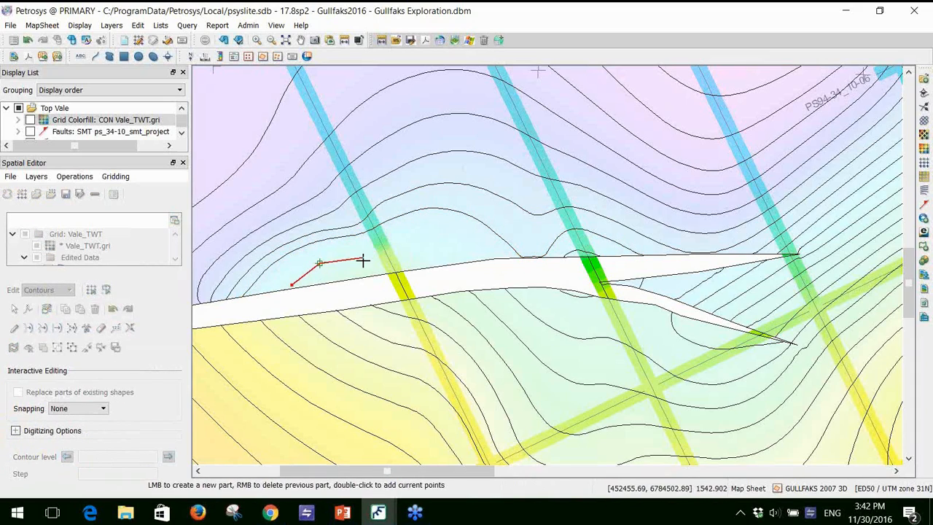
click(358, 252)
click(372, 254)
click(386, 243)
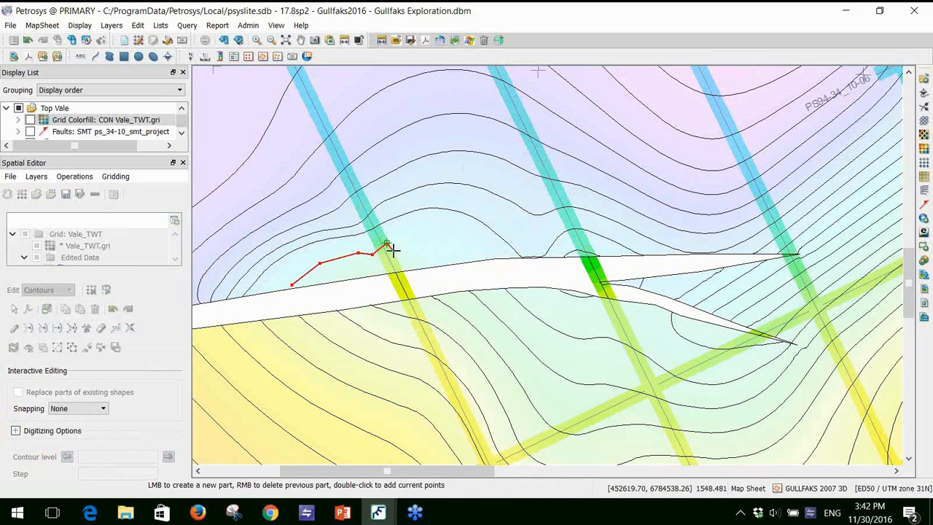
click(396, 250)
click(416, 238)
click(423, 240)
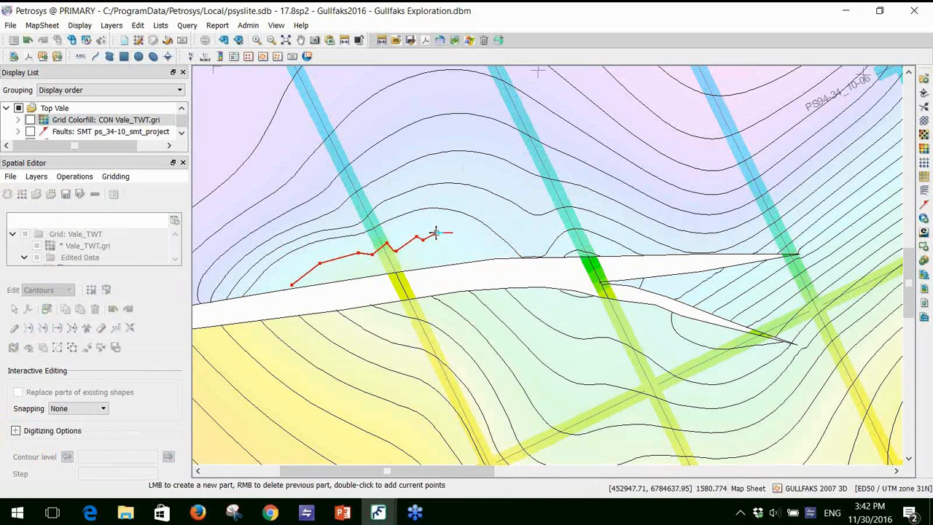
click(436, 232)
click(456, 240)
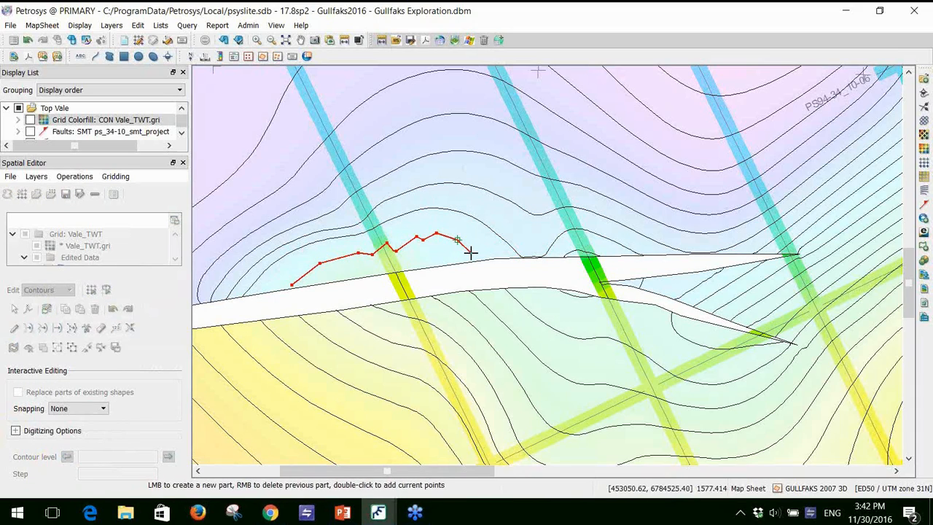
double_click(470, 252)
Step: Set the new contour's level to 1580 and add it to Edited Contours
drag(503, 347, 494, 348)
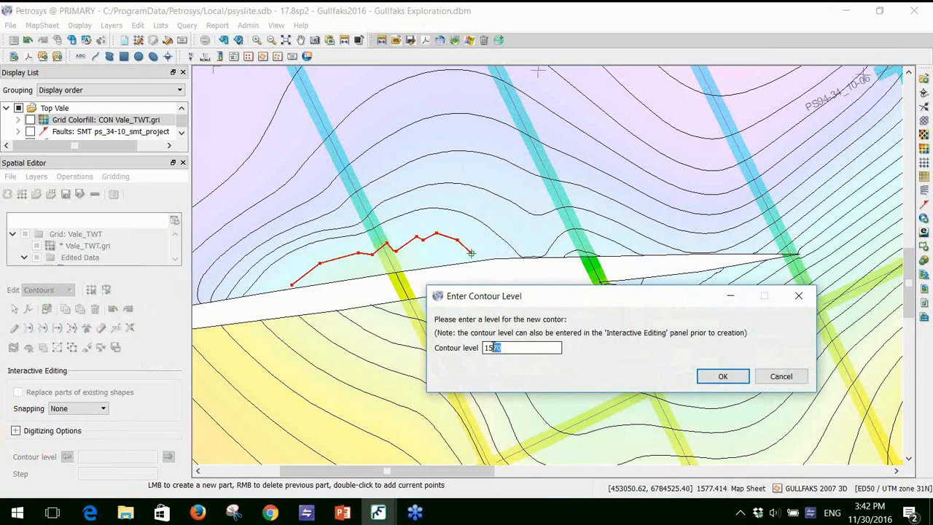
text(80)
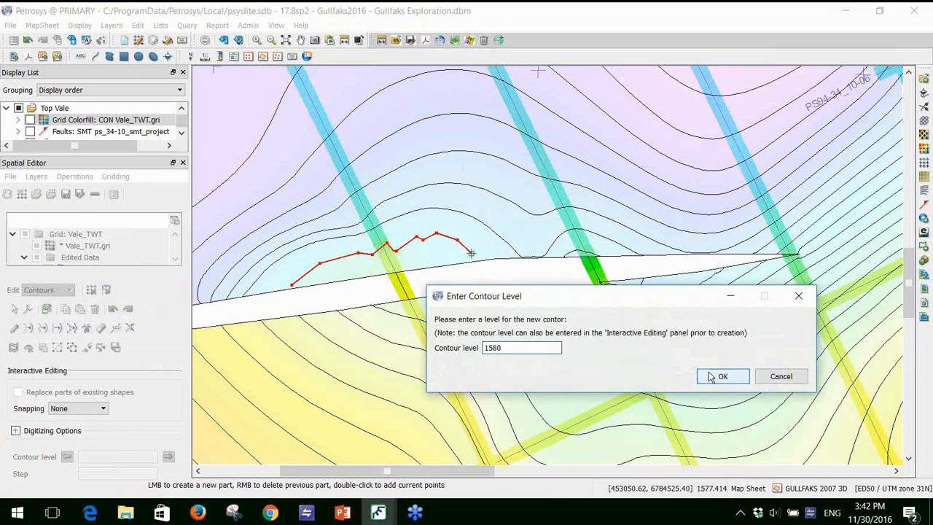
click(718, 375)
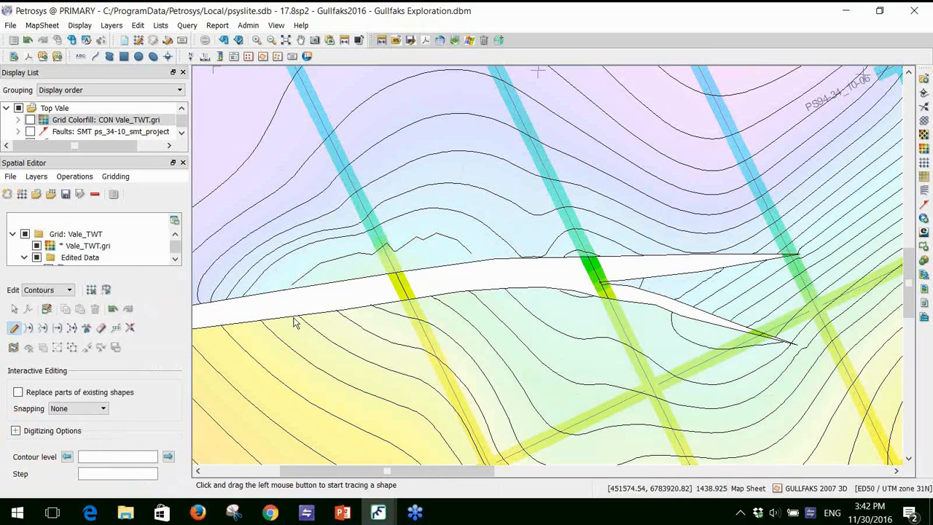
Step: Smooth the jagged 1580 contour along its length with the Interactive smoothing method, and deselect it
click(44, 329)
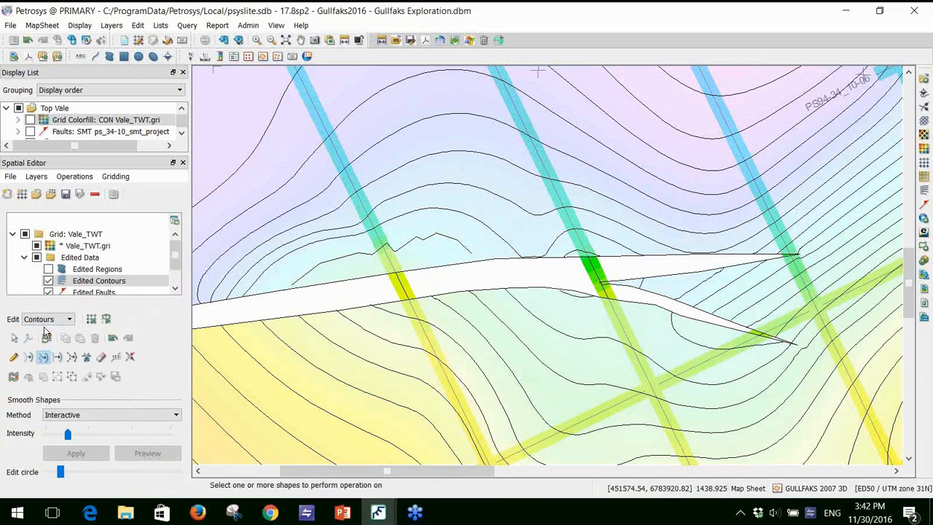
click(364, 254)
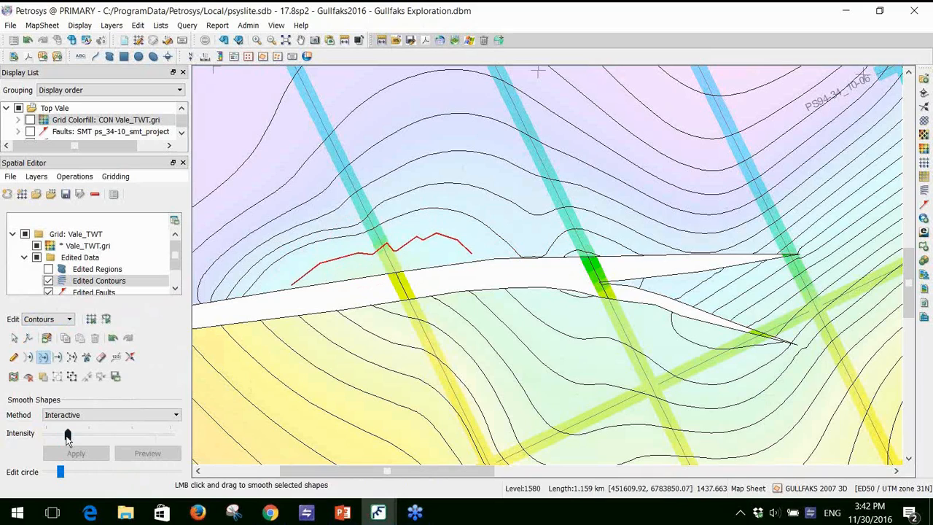
mouse_move(68, 435)
mouse_down()
mouse_move(58, 436)
mouse_move(67, 439)
mouse_up()
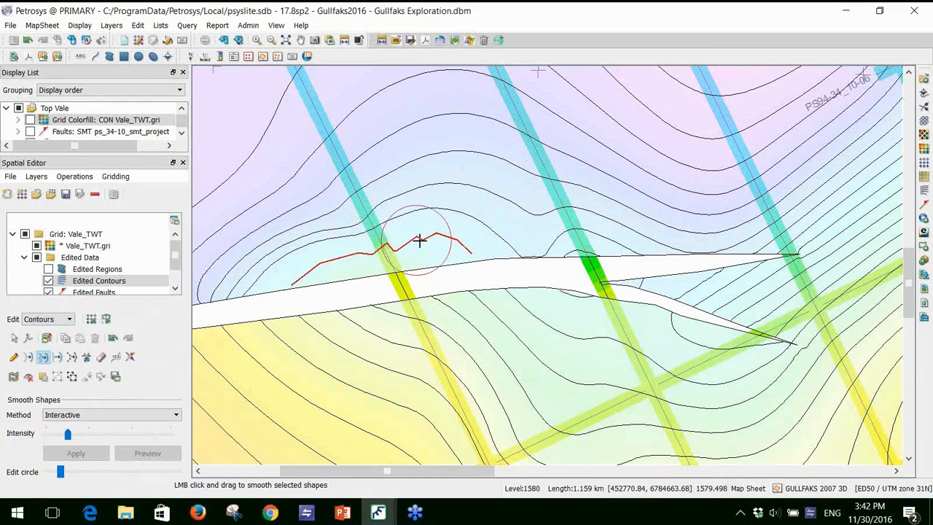
mouse_move(416, 240)
mouse_down()
mouse_move(427, 240)
mouse_move(358, 240)
mouse_move(317, 253)
mouse_up()
right_click(317, 253)
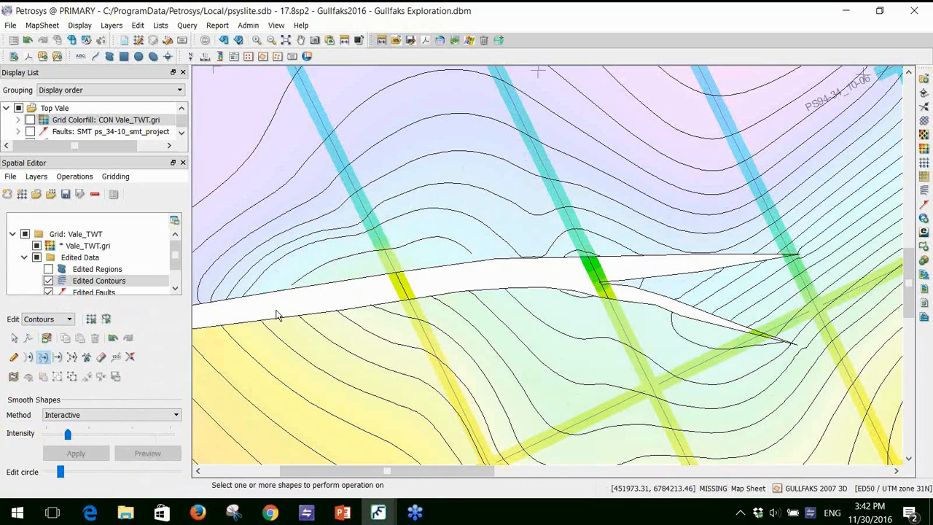
Step: Slightly bend the smoothed 1580 contour with the Bend Shapes tool, and deselect it
click(58, 358)
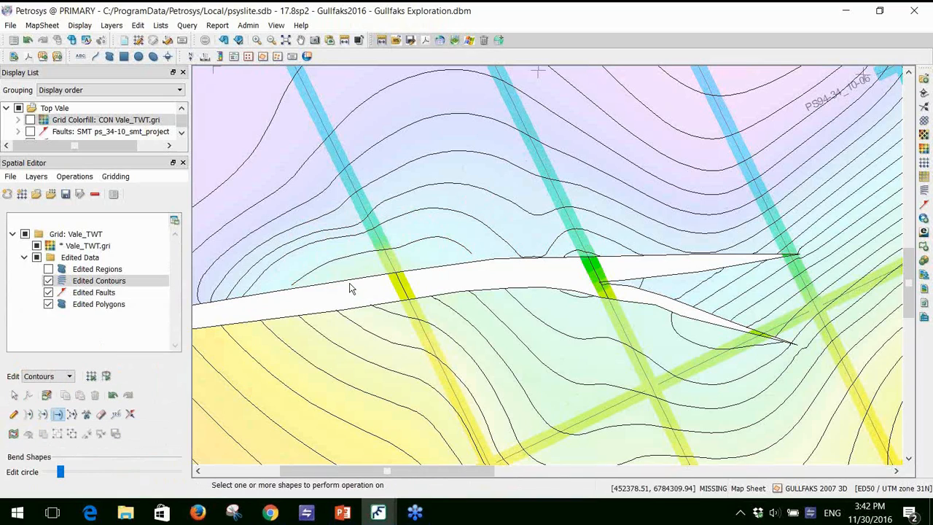
click(346, 262)
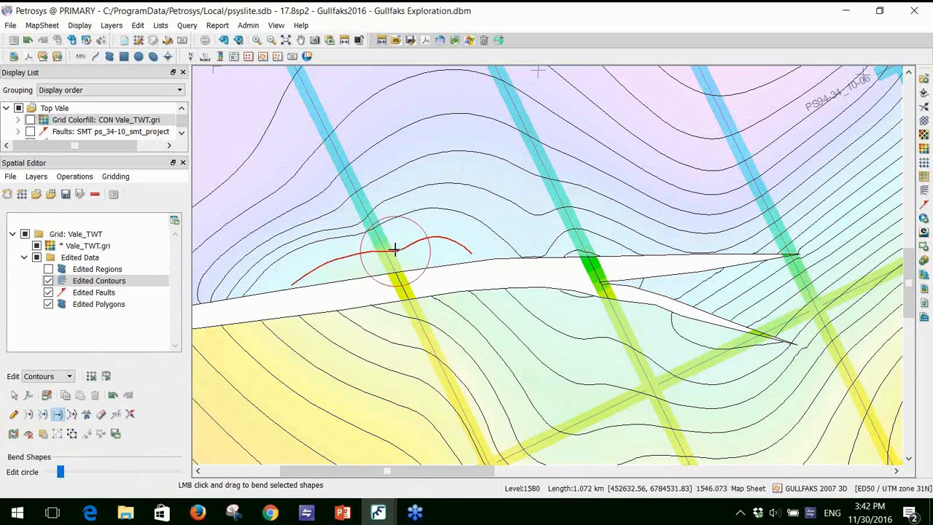
right_click(392, 251)
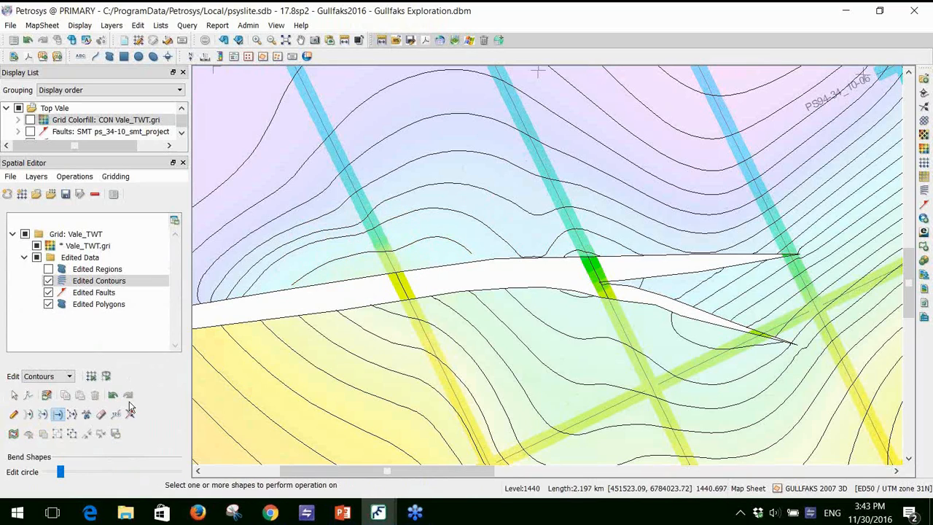
click(319, 268)
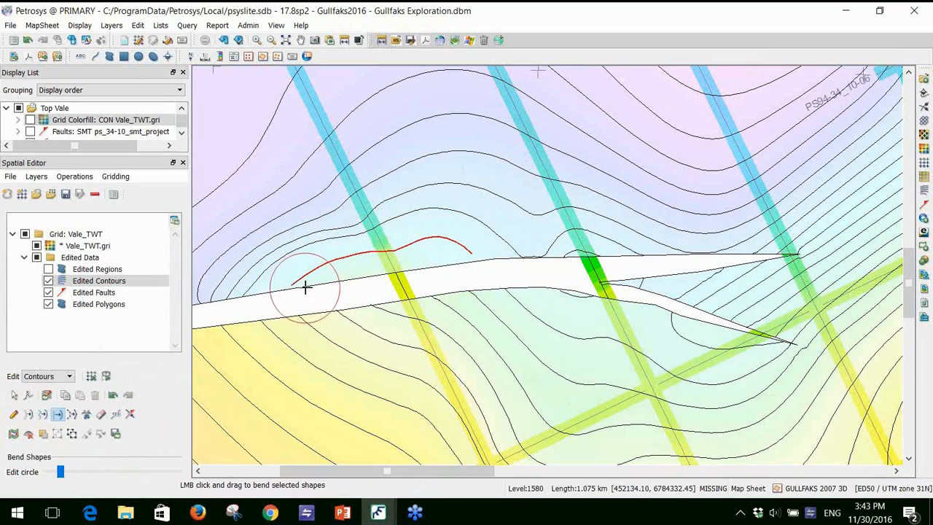
right_click(313, 275)
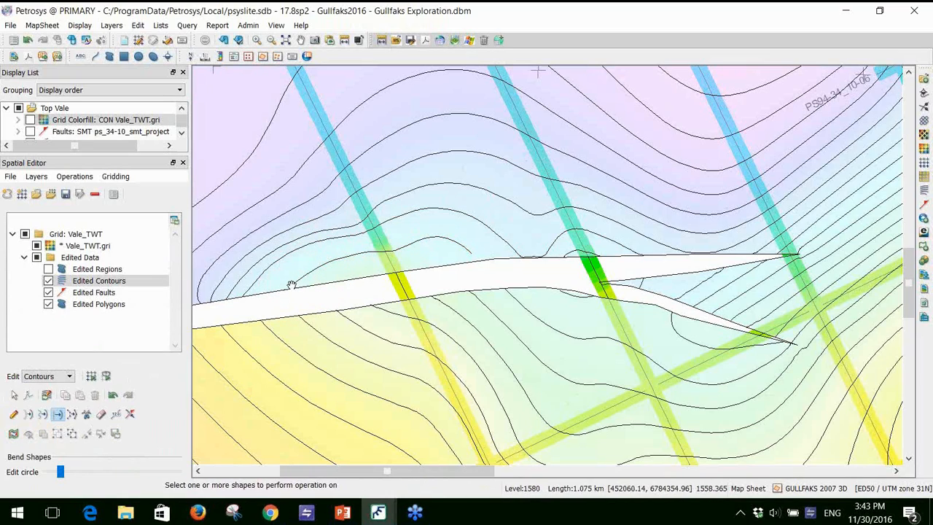
Step: Snap both ends of the 1580 contour to Edited Faults using the Extrapolate method
click(130, 415)
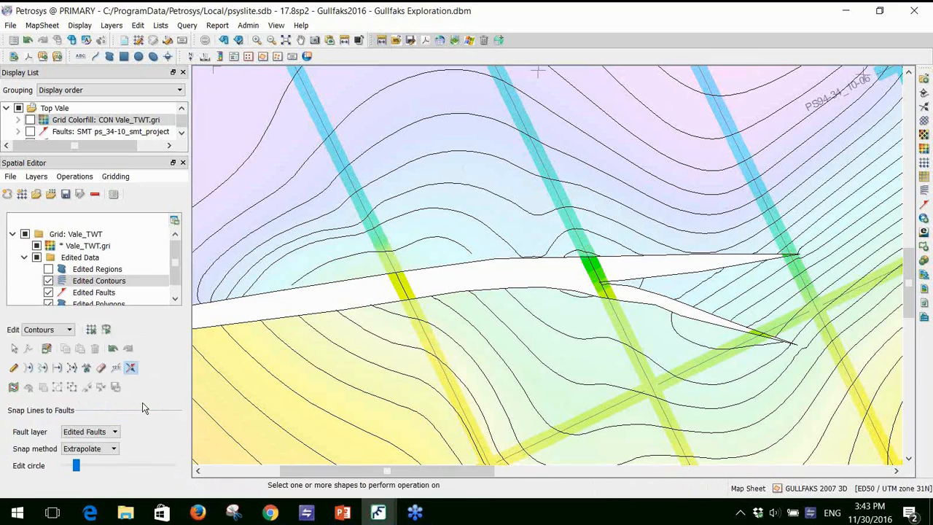
click(298, 282)
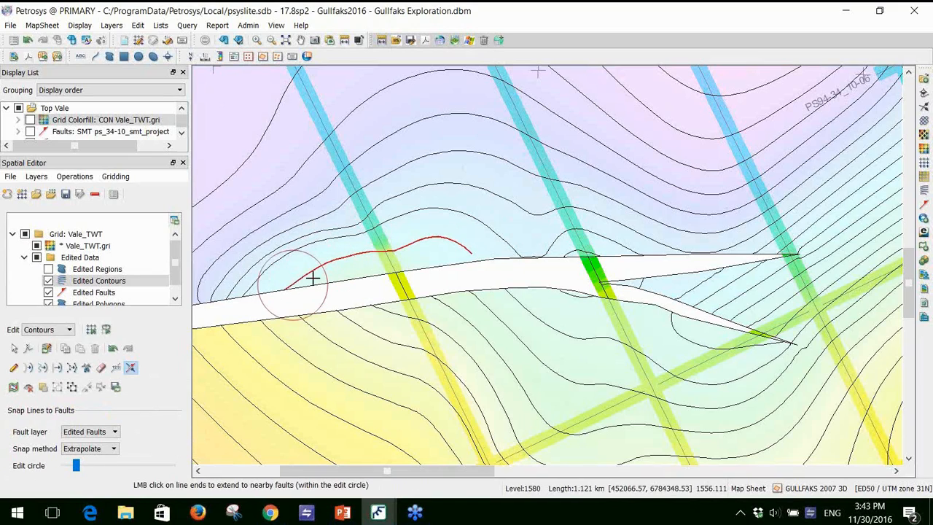
click(477, 266)
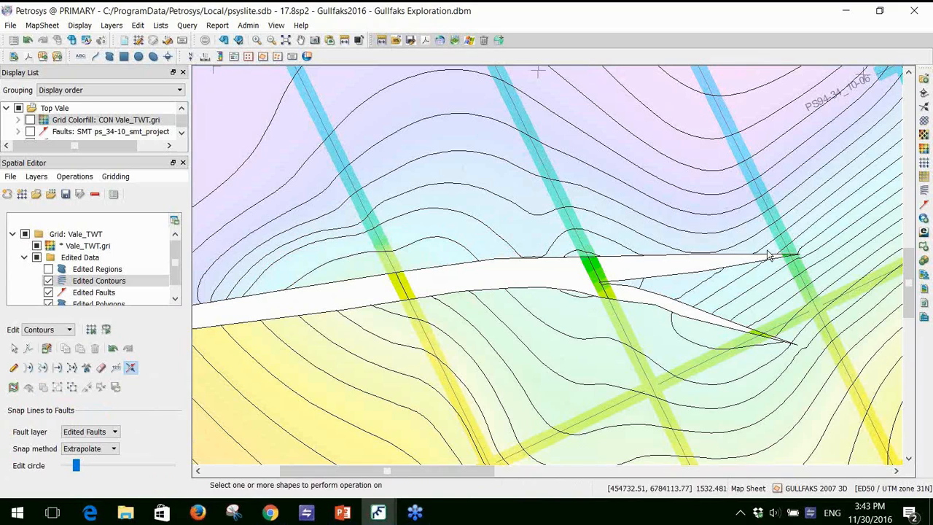
Step: Turn on automatic contour regeneration, and open localised regridding to view the modified area of interest
click(126, 179)
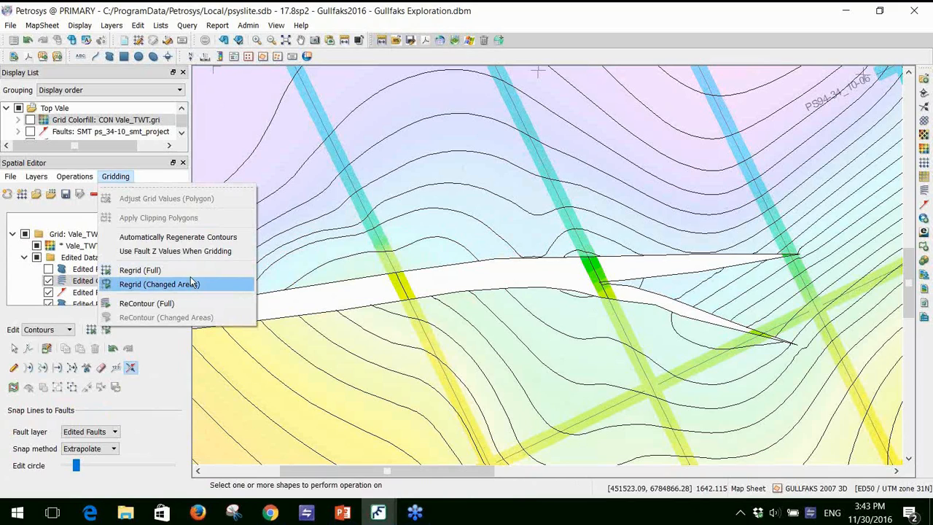
click(185, 238)
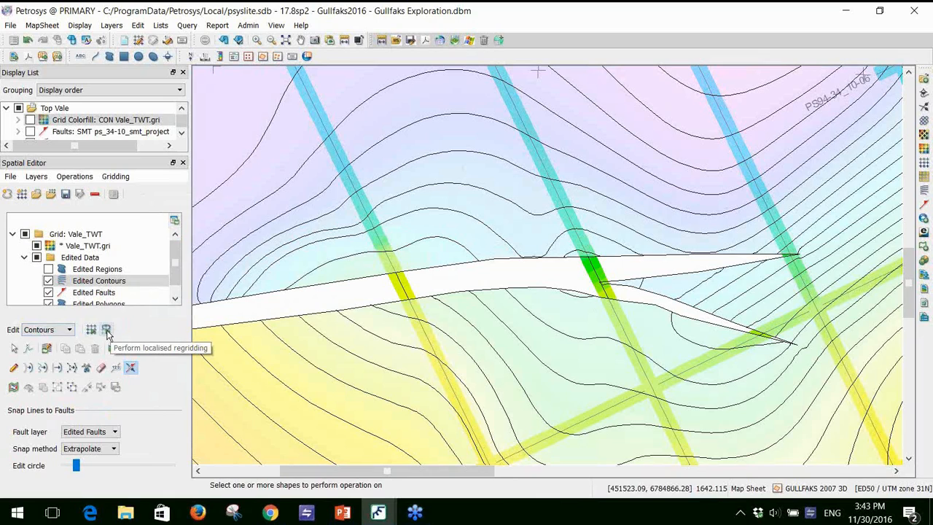
click(106, 330)
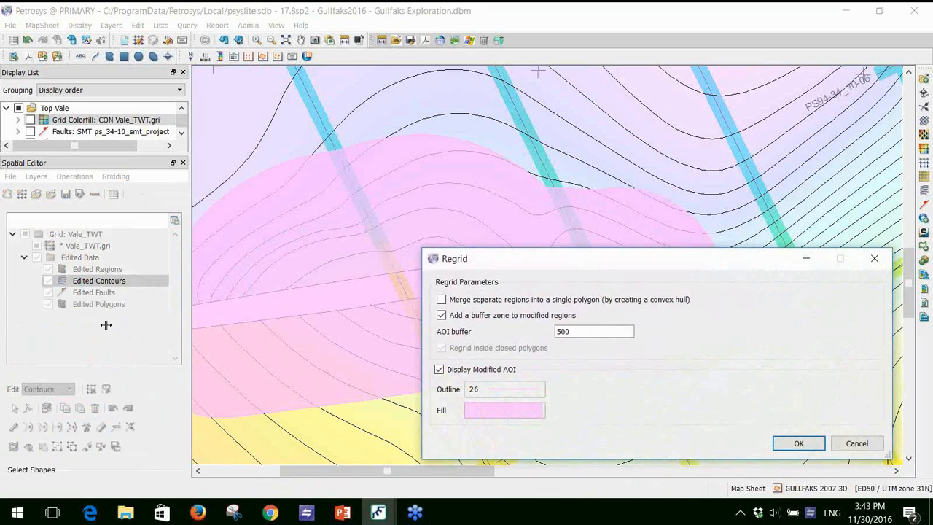
drag(578, 260, 609, 385)
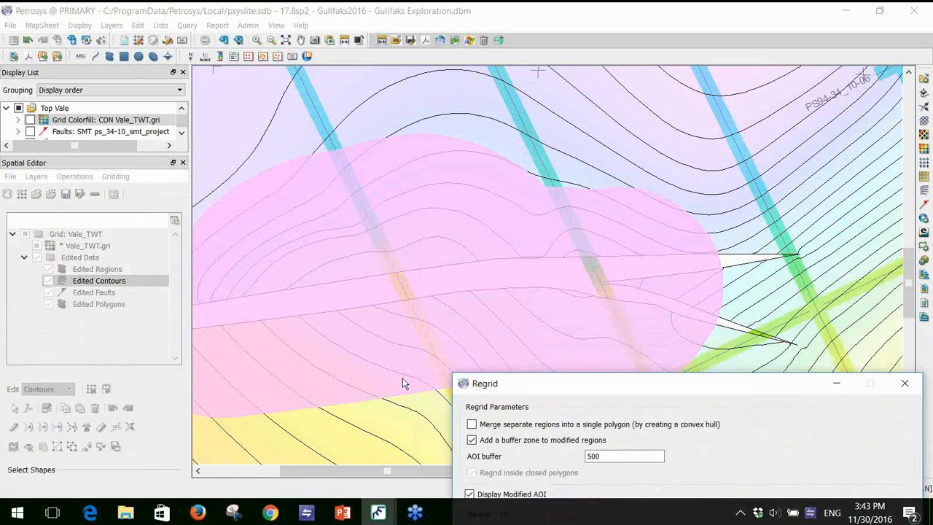
drag(531, 387, 505, 262)
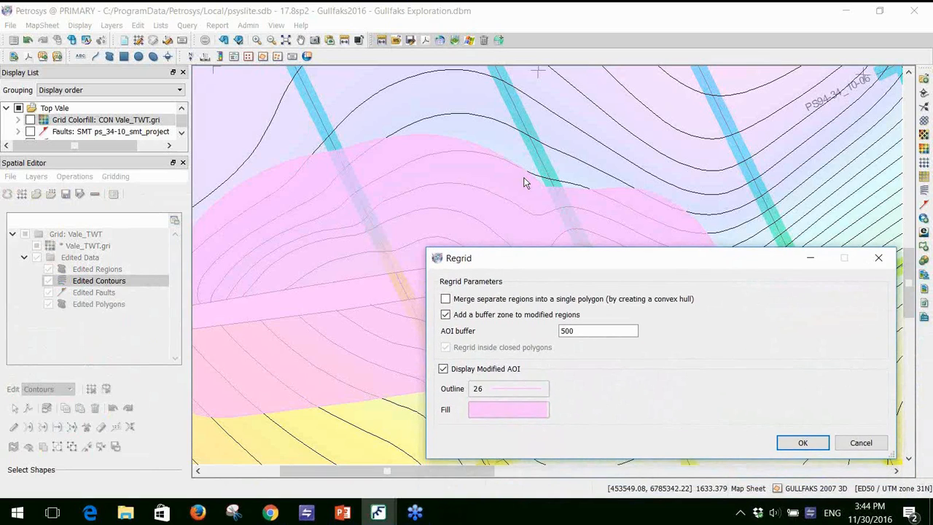
Step: Try an AOI buffer of 1000 for the localised regrid
double_click(590, 330)
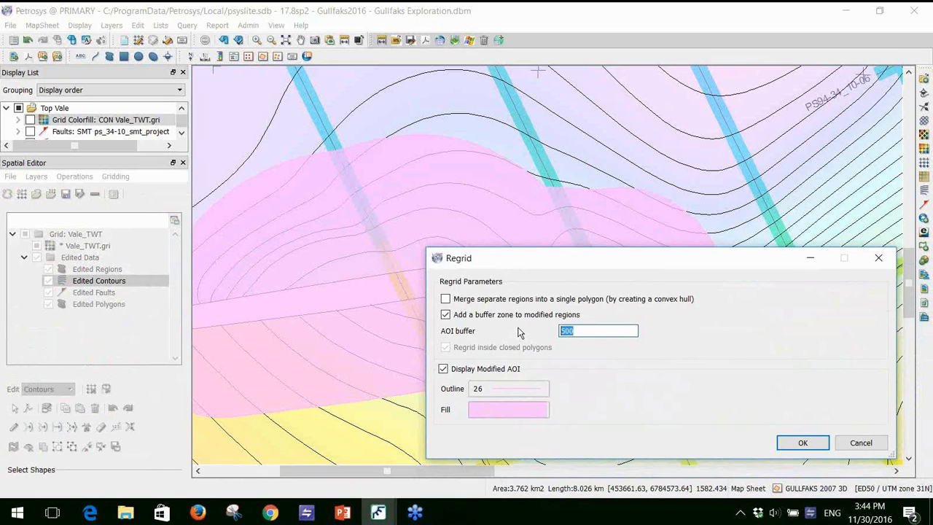
text(1000)
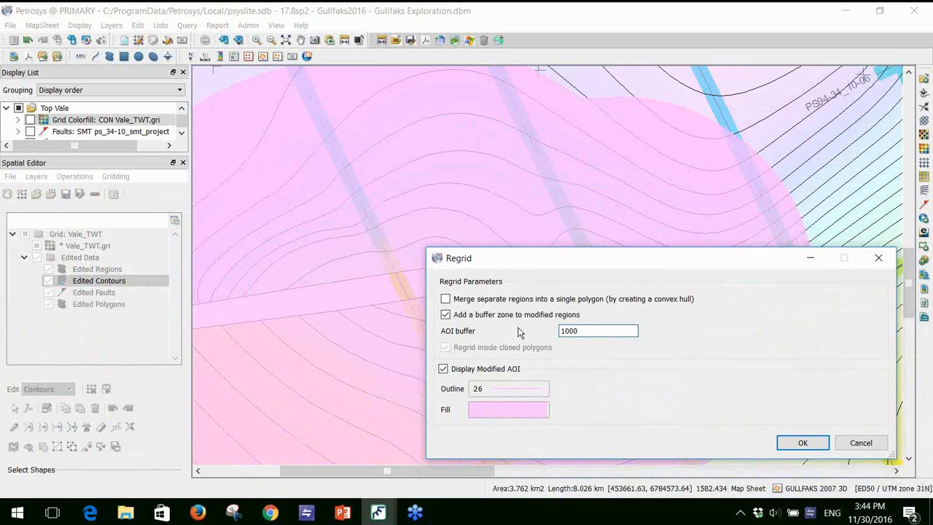
Step: Set the AOI buffer to 500 and run the localised regrid with a buffer zone around the modified regions
key(BackSpace)
key(BackSpace)
key(BackSpace)
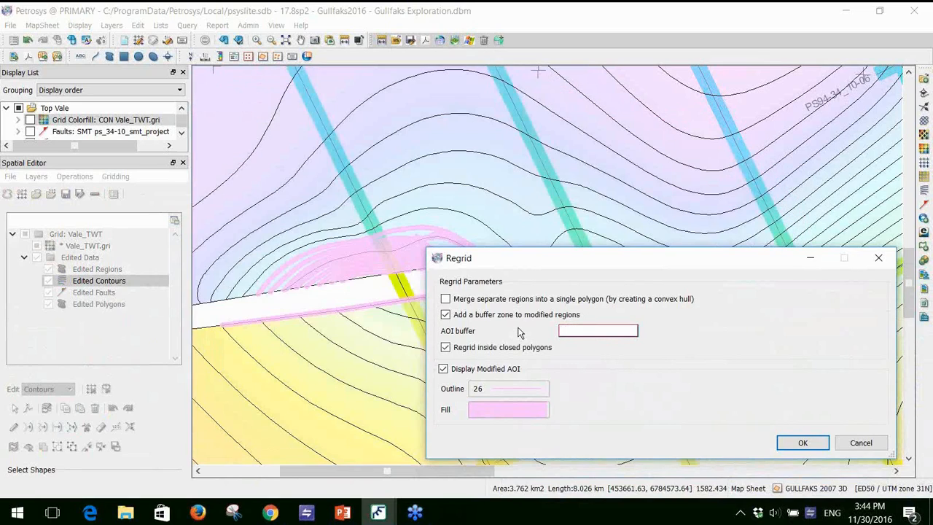
text(500)
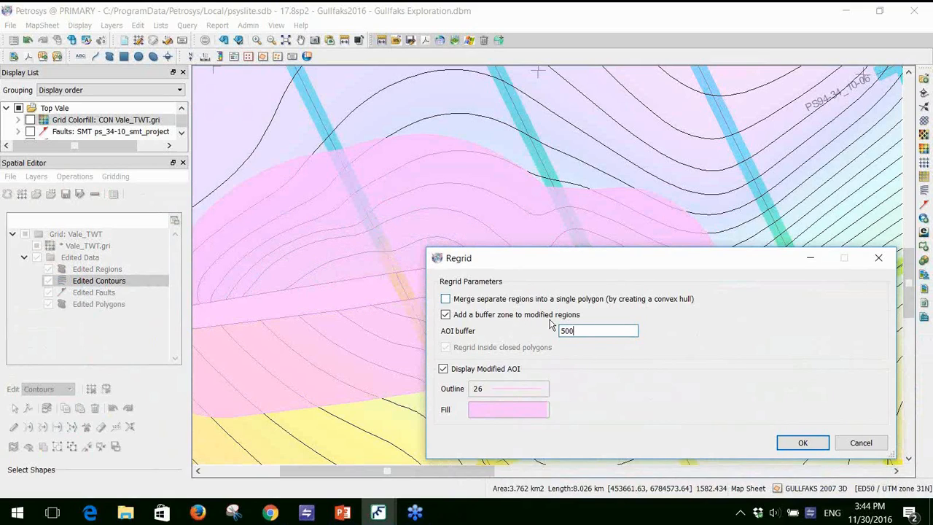
click(800, 443)
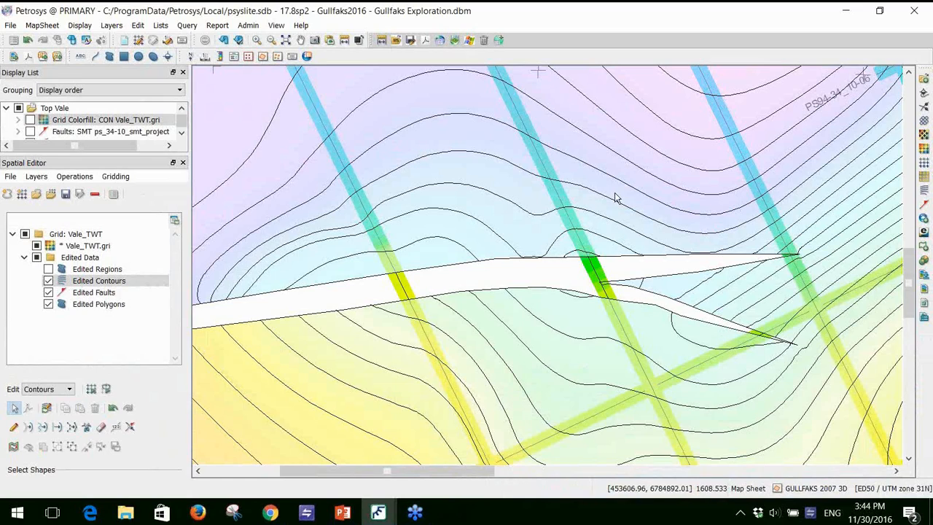
Step: Save the modified Vale_TWT grid as a new GRI file named Vale_TWT_Edited.gri in the Gullfaks2016 folder
click(81, 248)
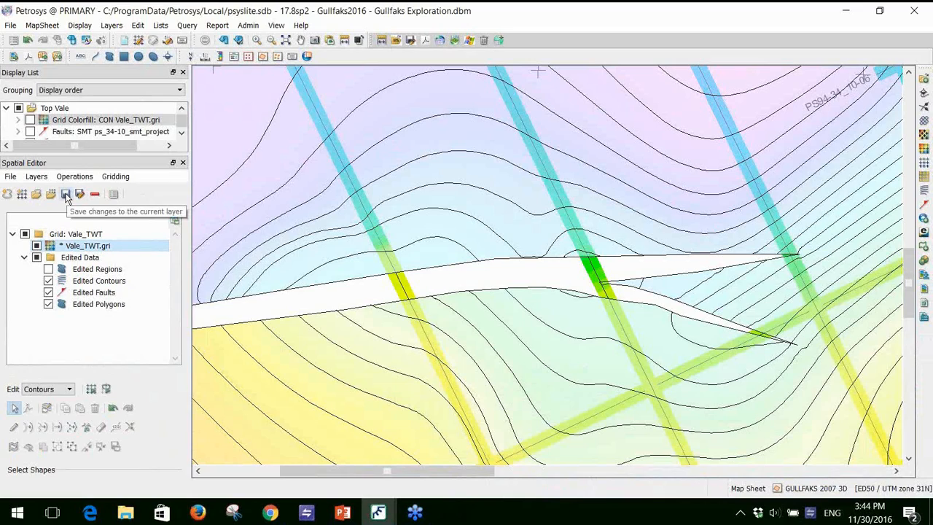
click(80, 196)
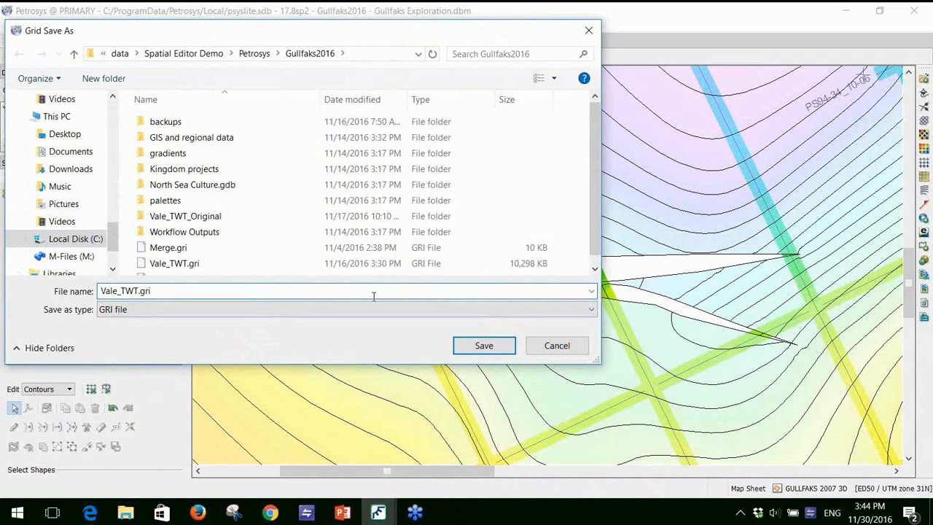
key(Left)
key(Left)
key(Left)
key(Left)
text(_)
text(E)
text(tide)
key(BackSpace)
key(BackSpace)
key(BackSpace)
key(BackSpace)
text(dite)
click(493, 349)
click(500, 259)
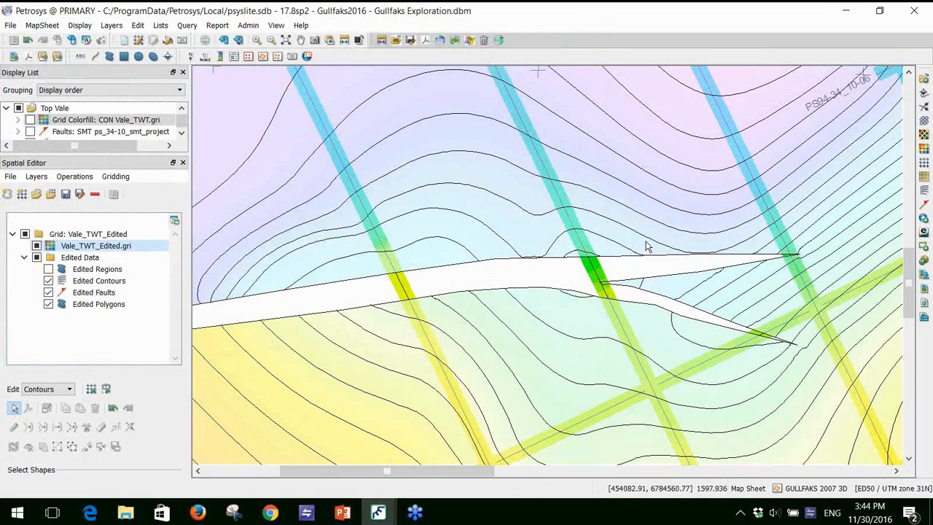
Step: Fit the whole map sheet in view, switch to the Grid Editor_NEW presentation in PowerPoint and present the slide after DEMO
click(281, 40)
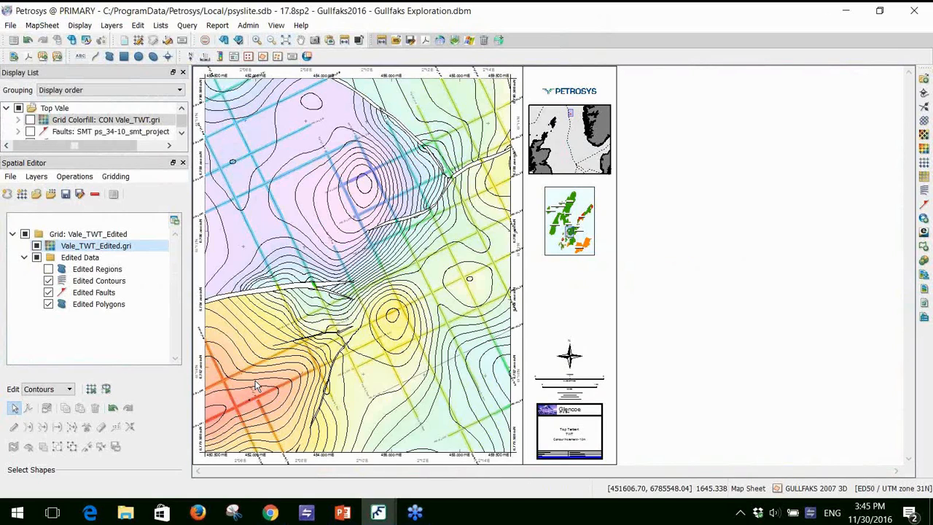
mouse_move(343, 516)
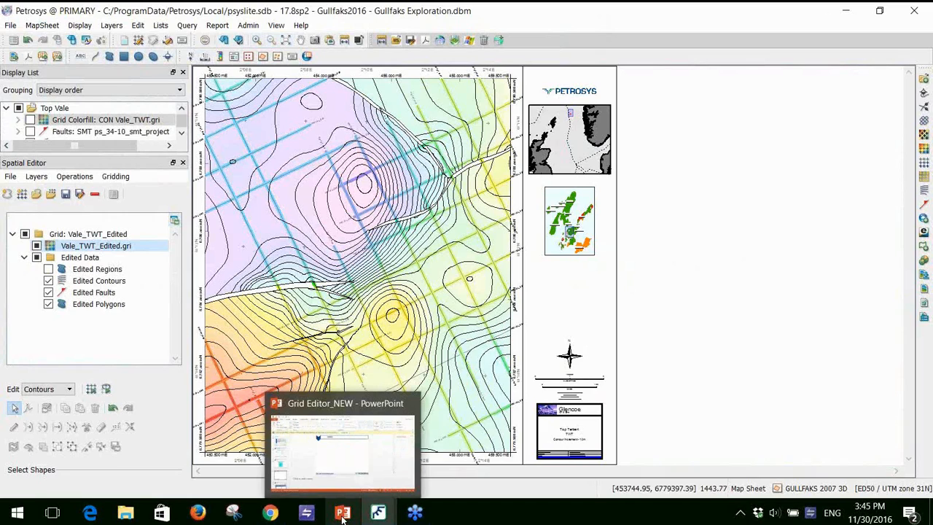
click(343, 515)
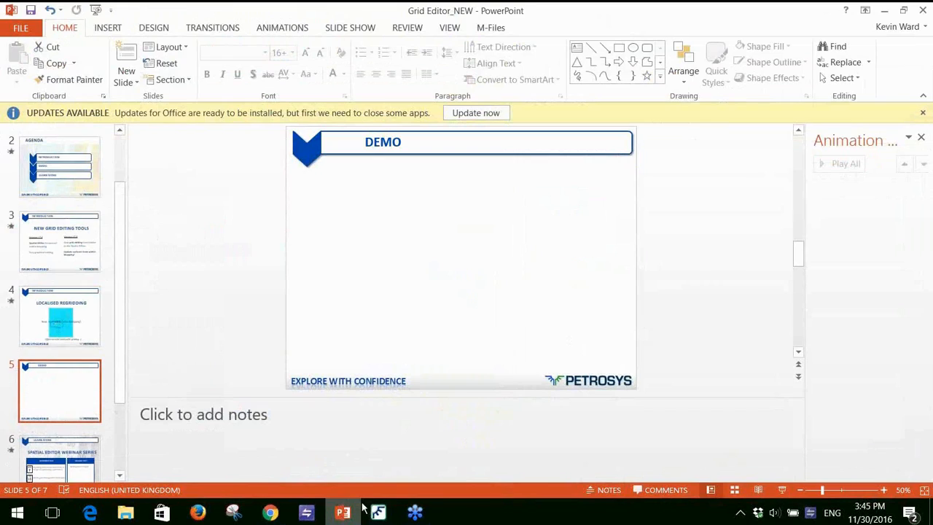
click(782, 489)
key(Right)
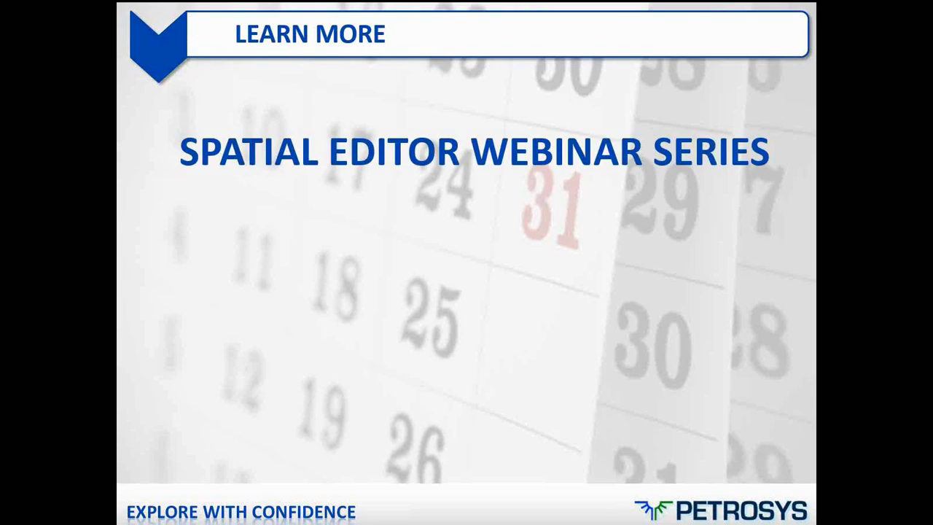